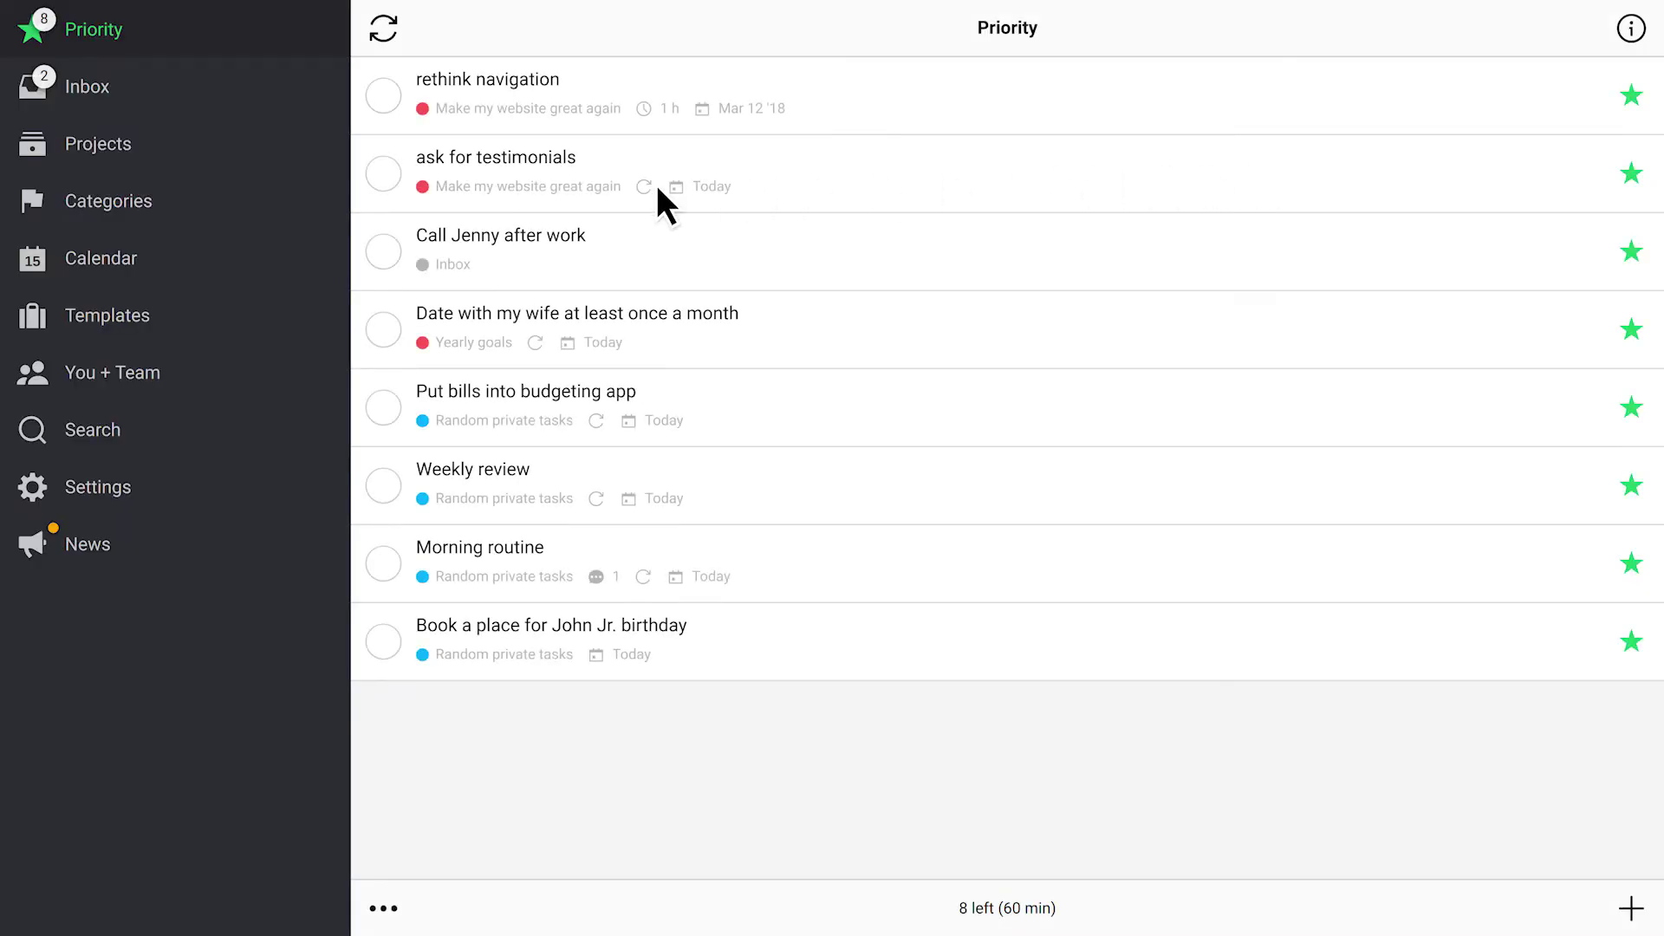
# Add the categories must-do, writing, errands, home and phone, then open must-do's settings.
pyautogui.click(180, 205)
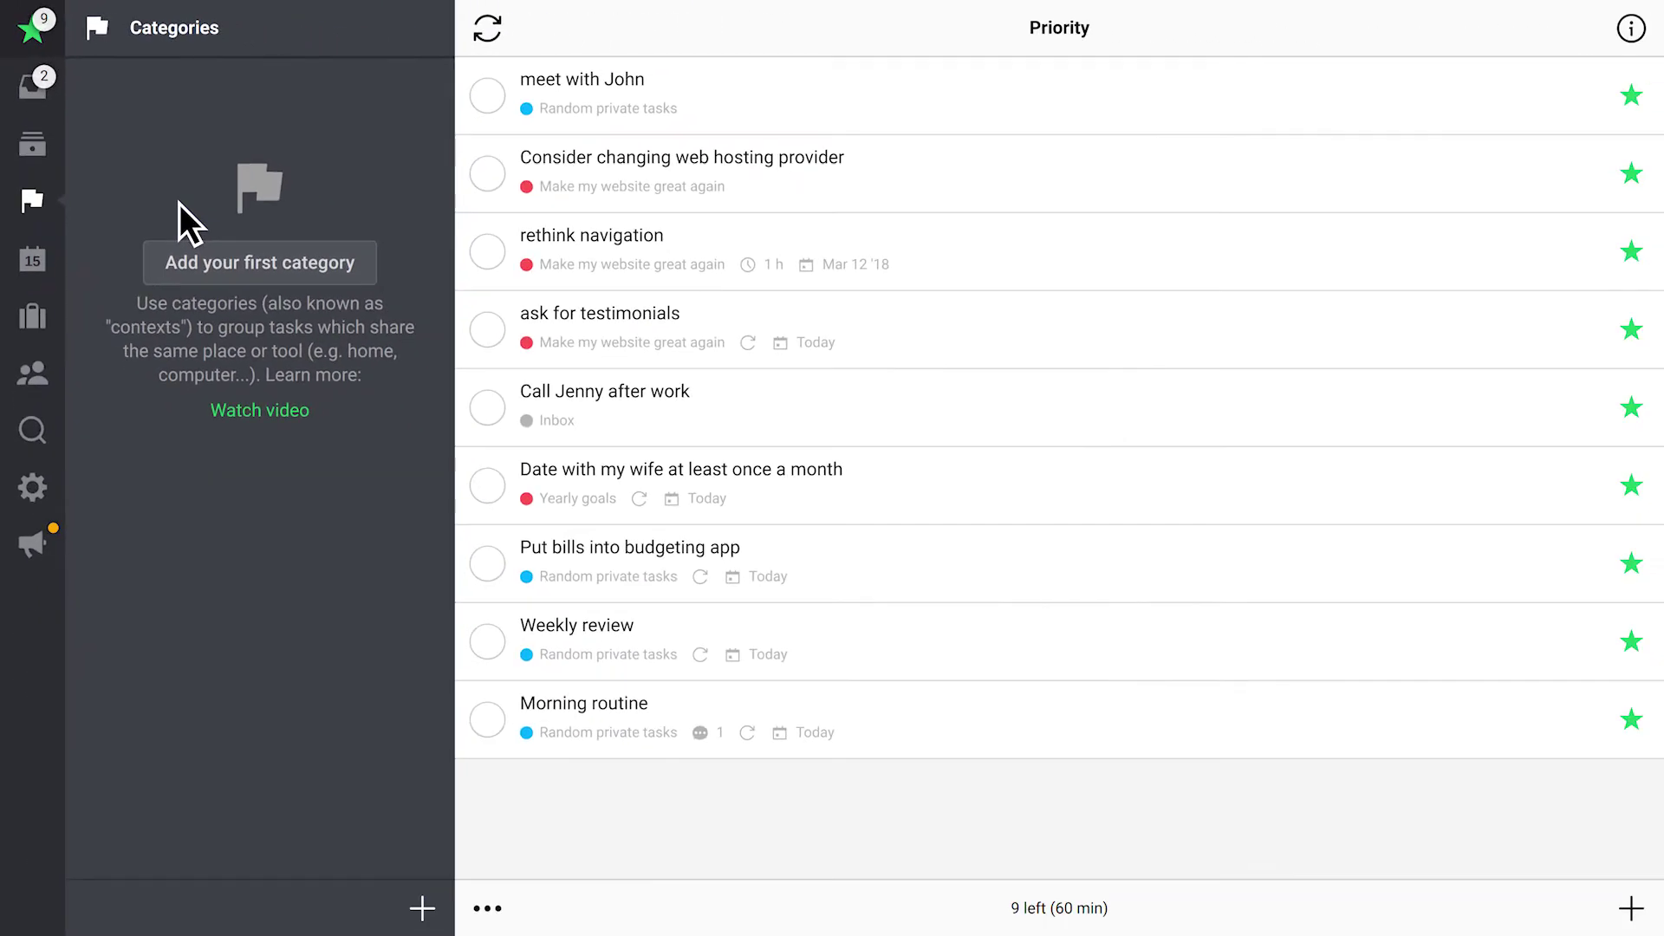
pyautogui.click(423, 910)
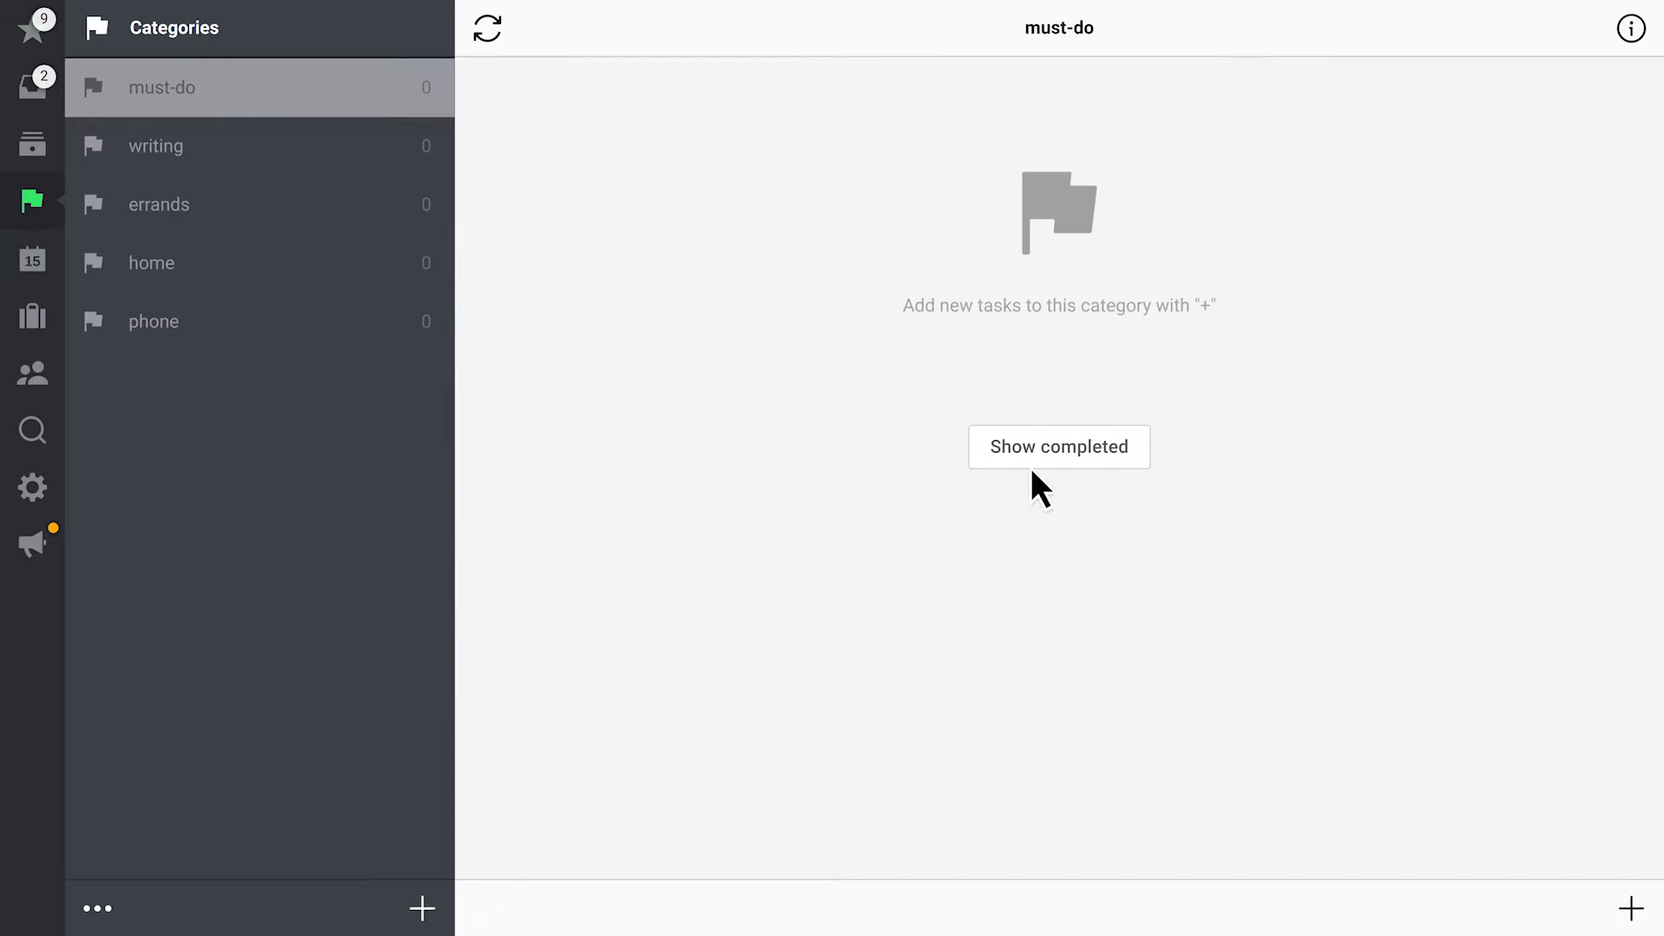
pyautogui.click(1632, 28)
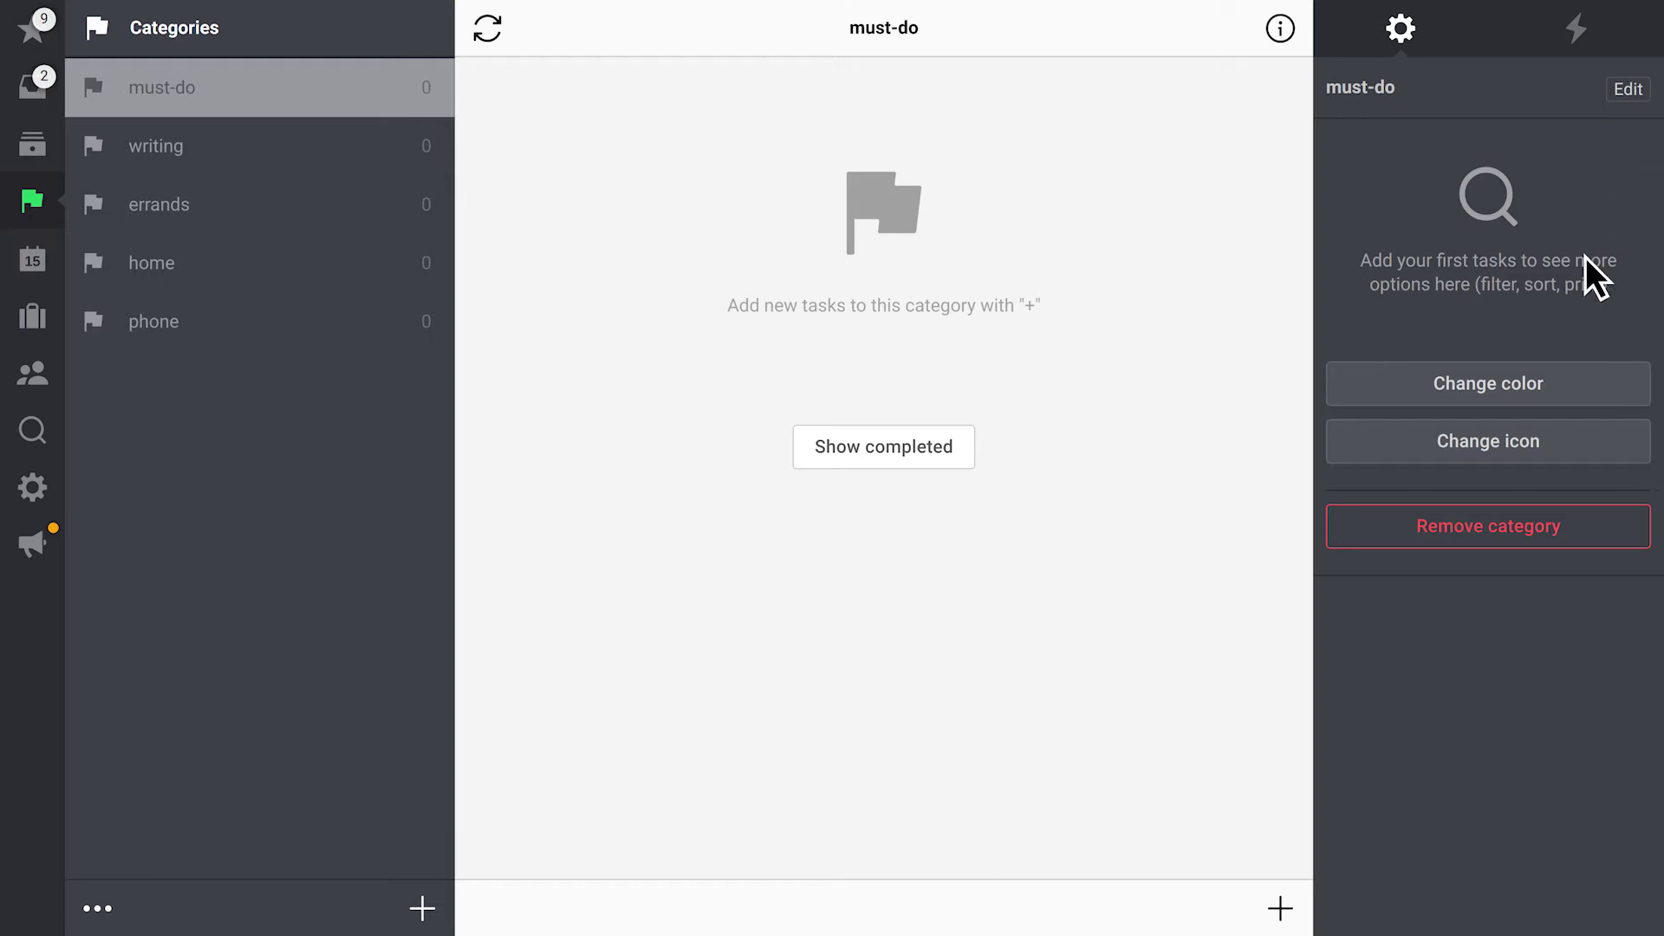
# Give the must-do category a red colour and a stopwatch icon, then close its settings.
pyautogui.click(1559, 388)
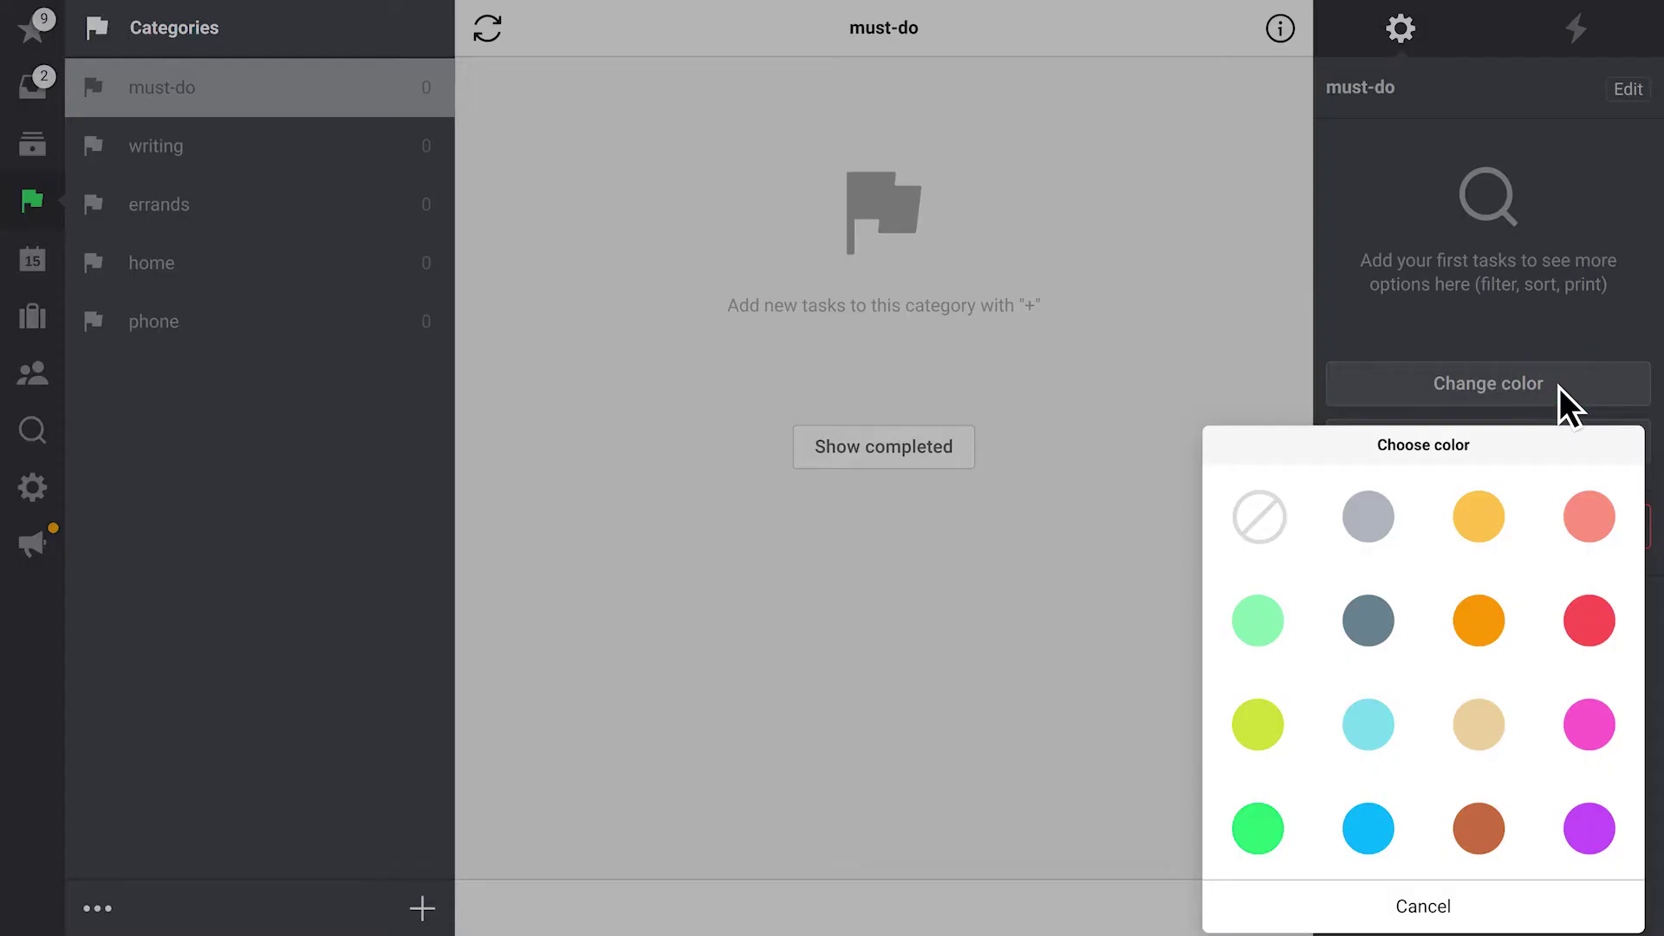
pyautogui.click(1590, 621)
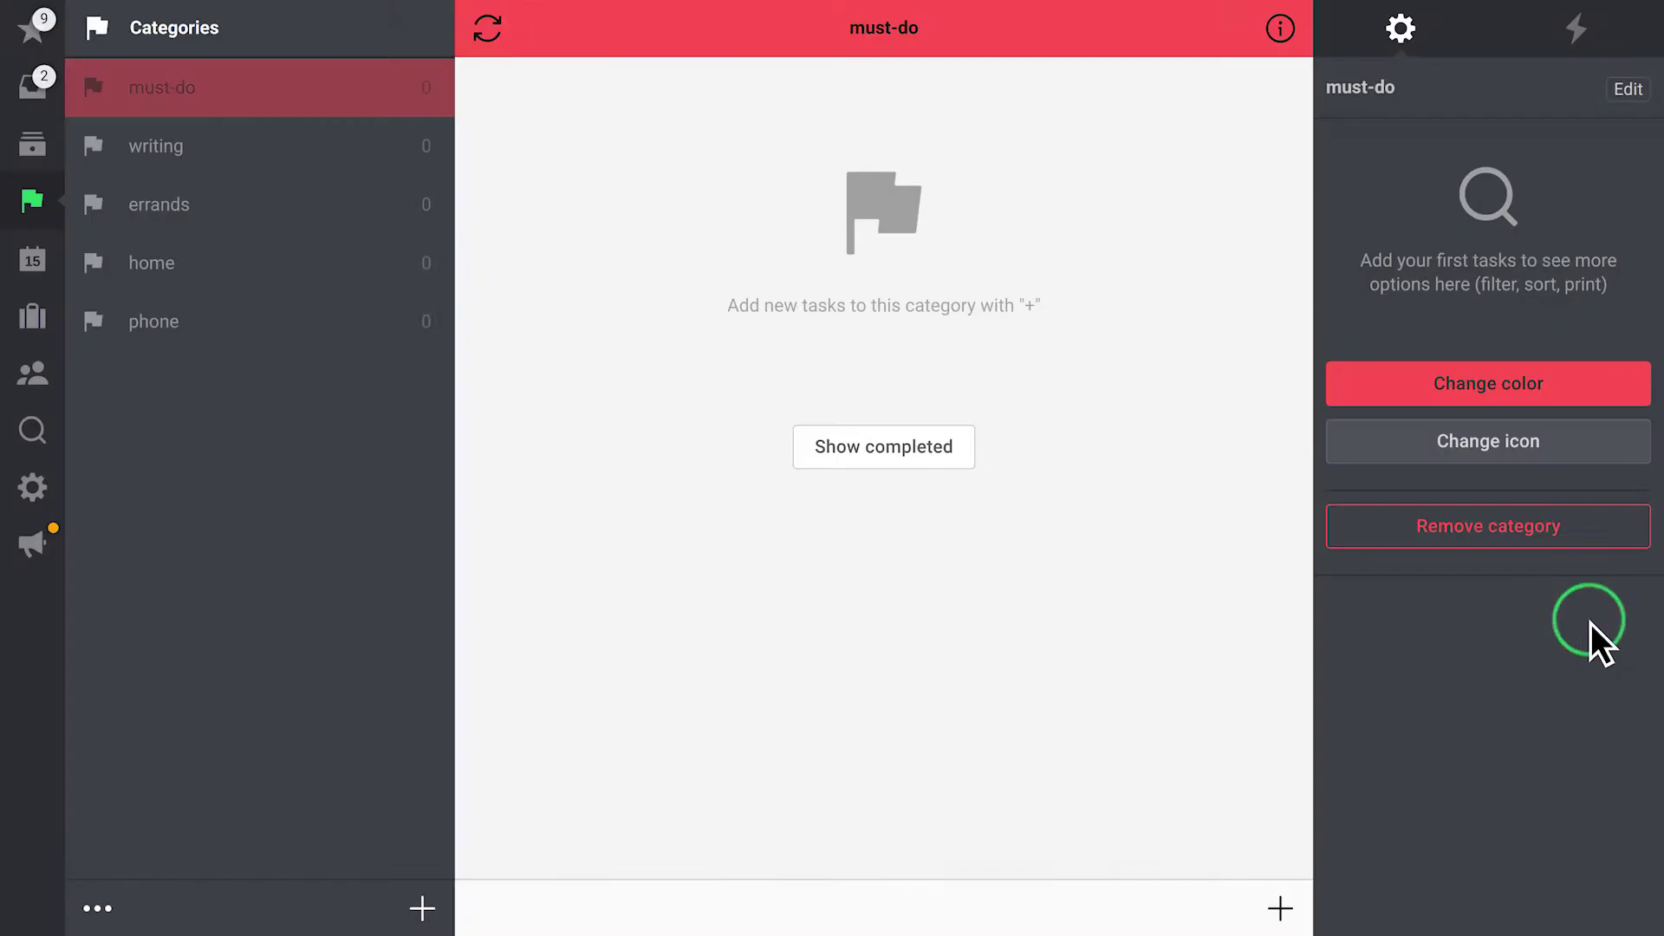
pyautogui.click(1589, 443)
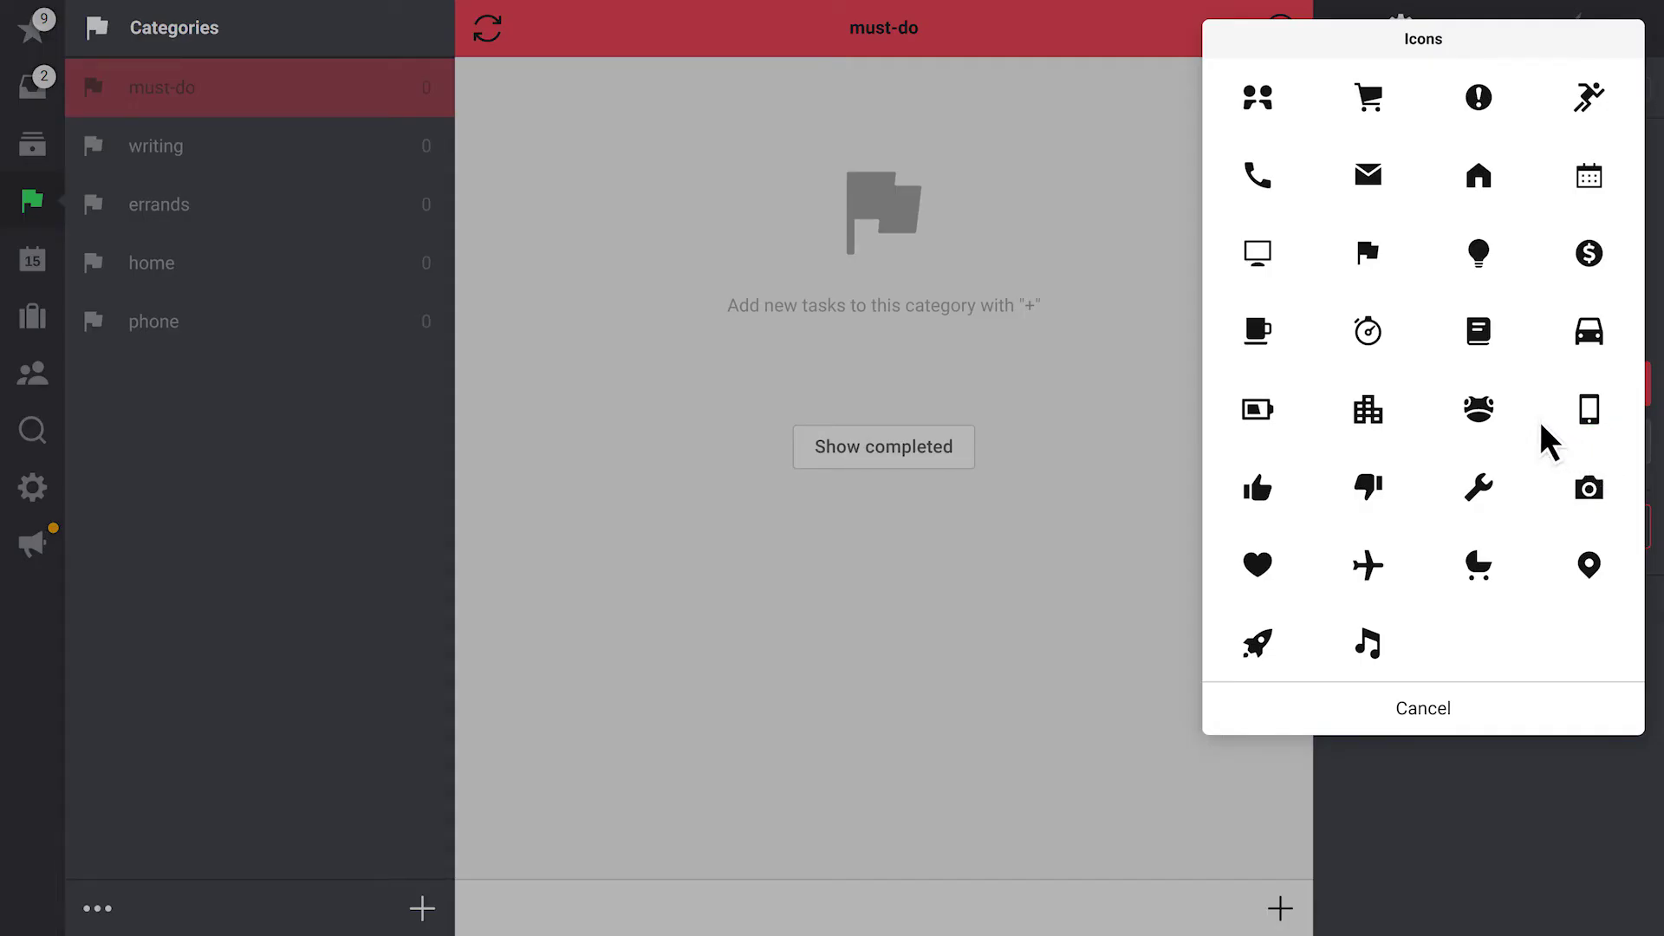
pyautogui.click(1375, 337)
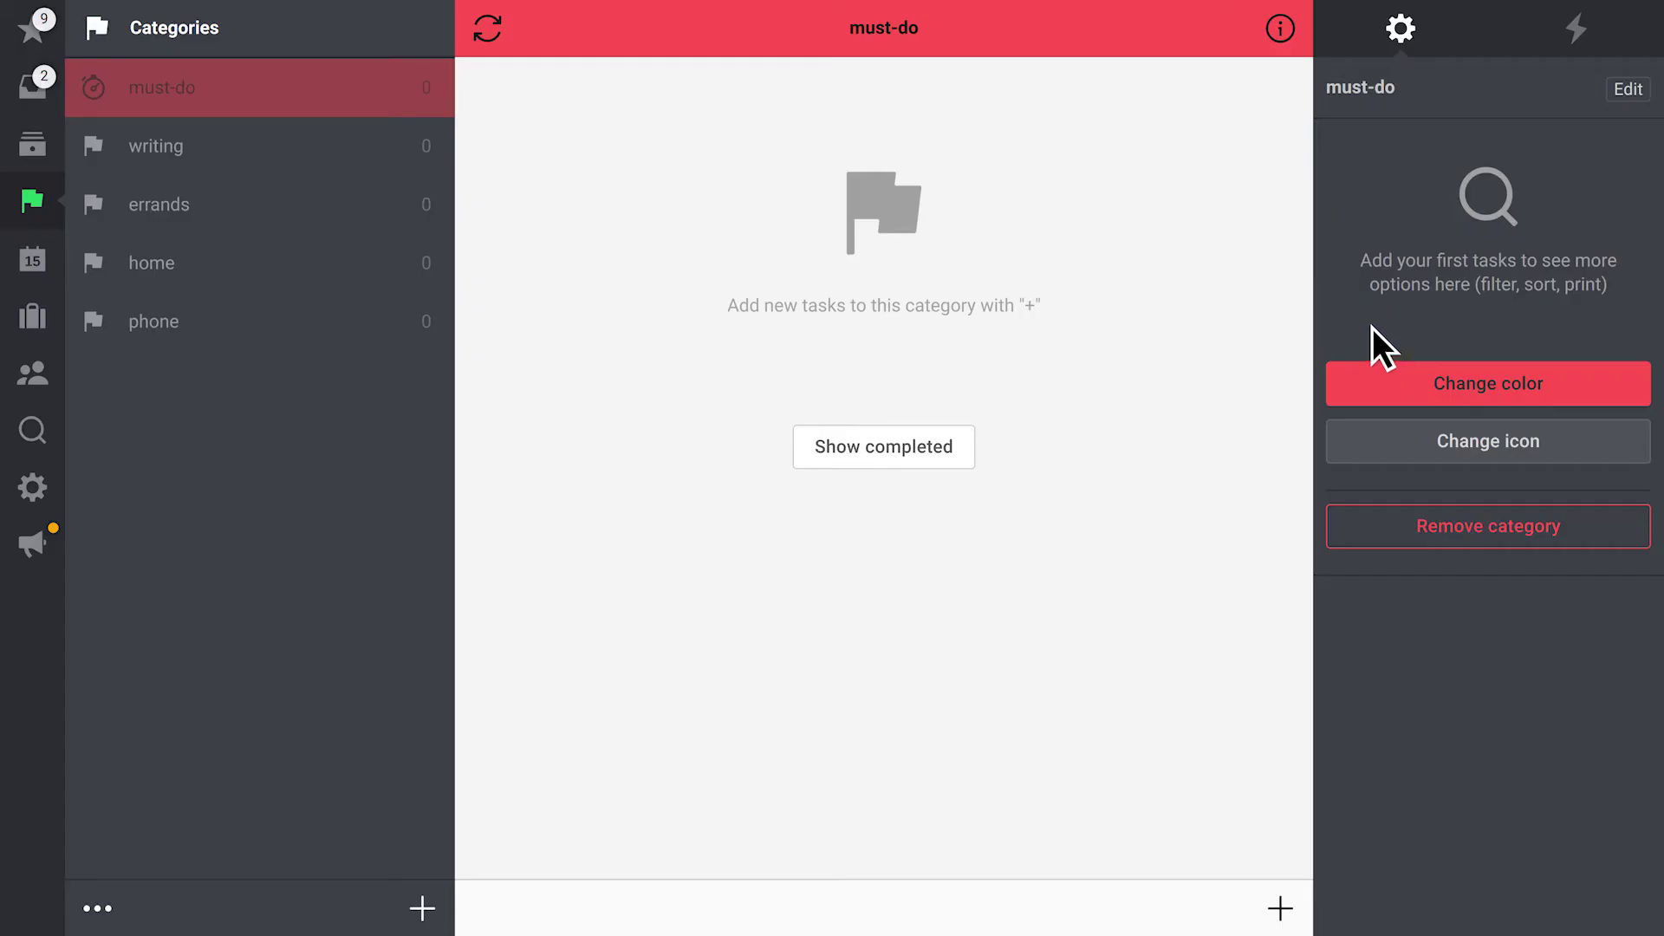
pyautogui.click(1280, 29)
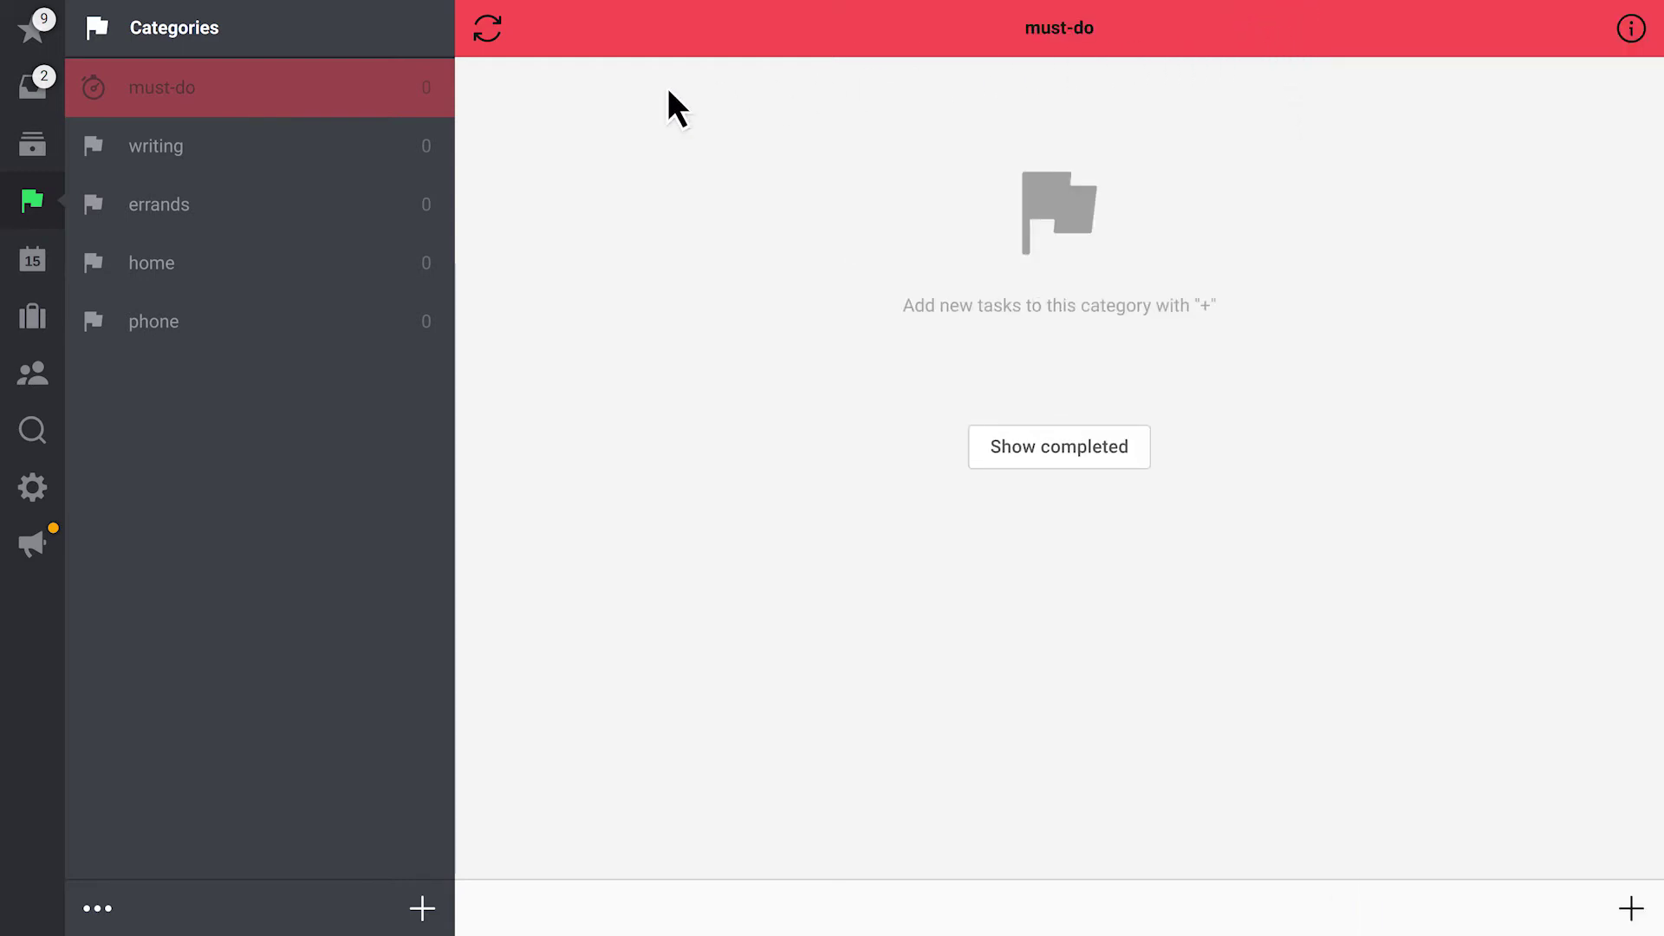
# Assign must-do to 'find awesome wordpress theme' in Make my website great again, then open Random private tasks.
pyautogui.click(32, 144)
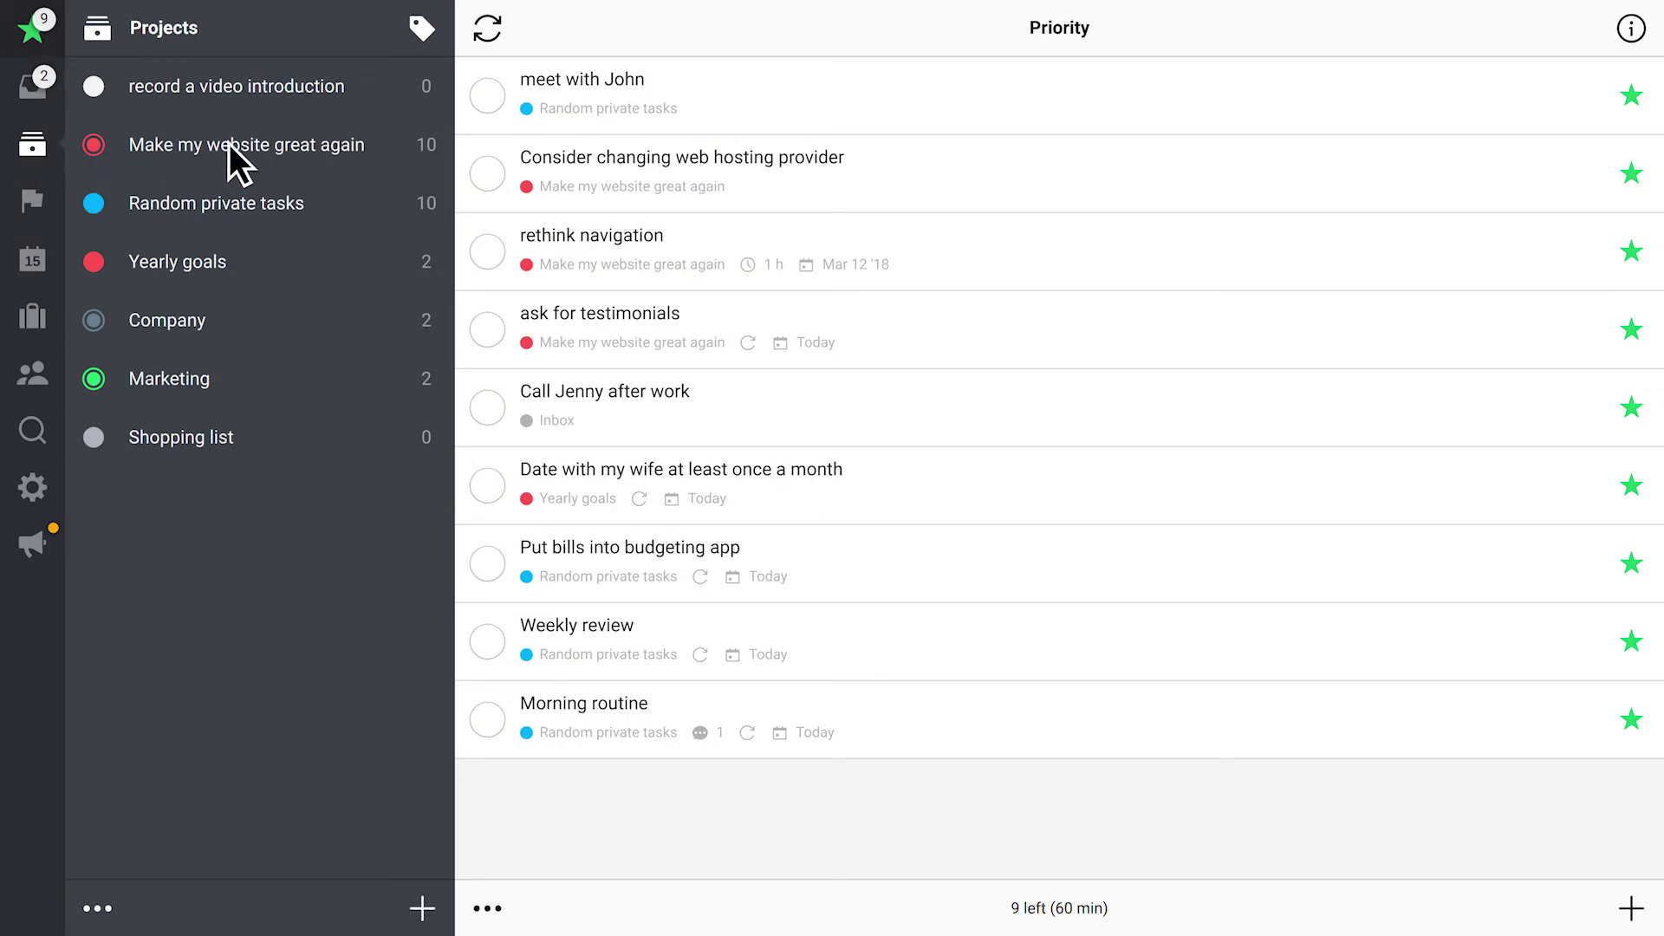
pyautogui.click(289, 144)
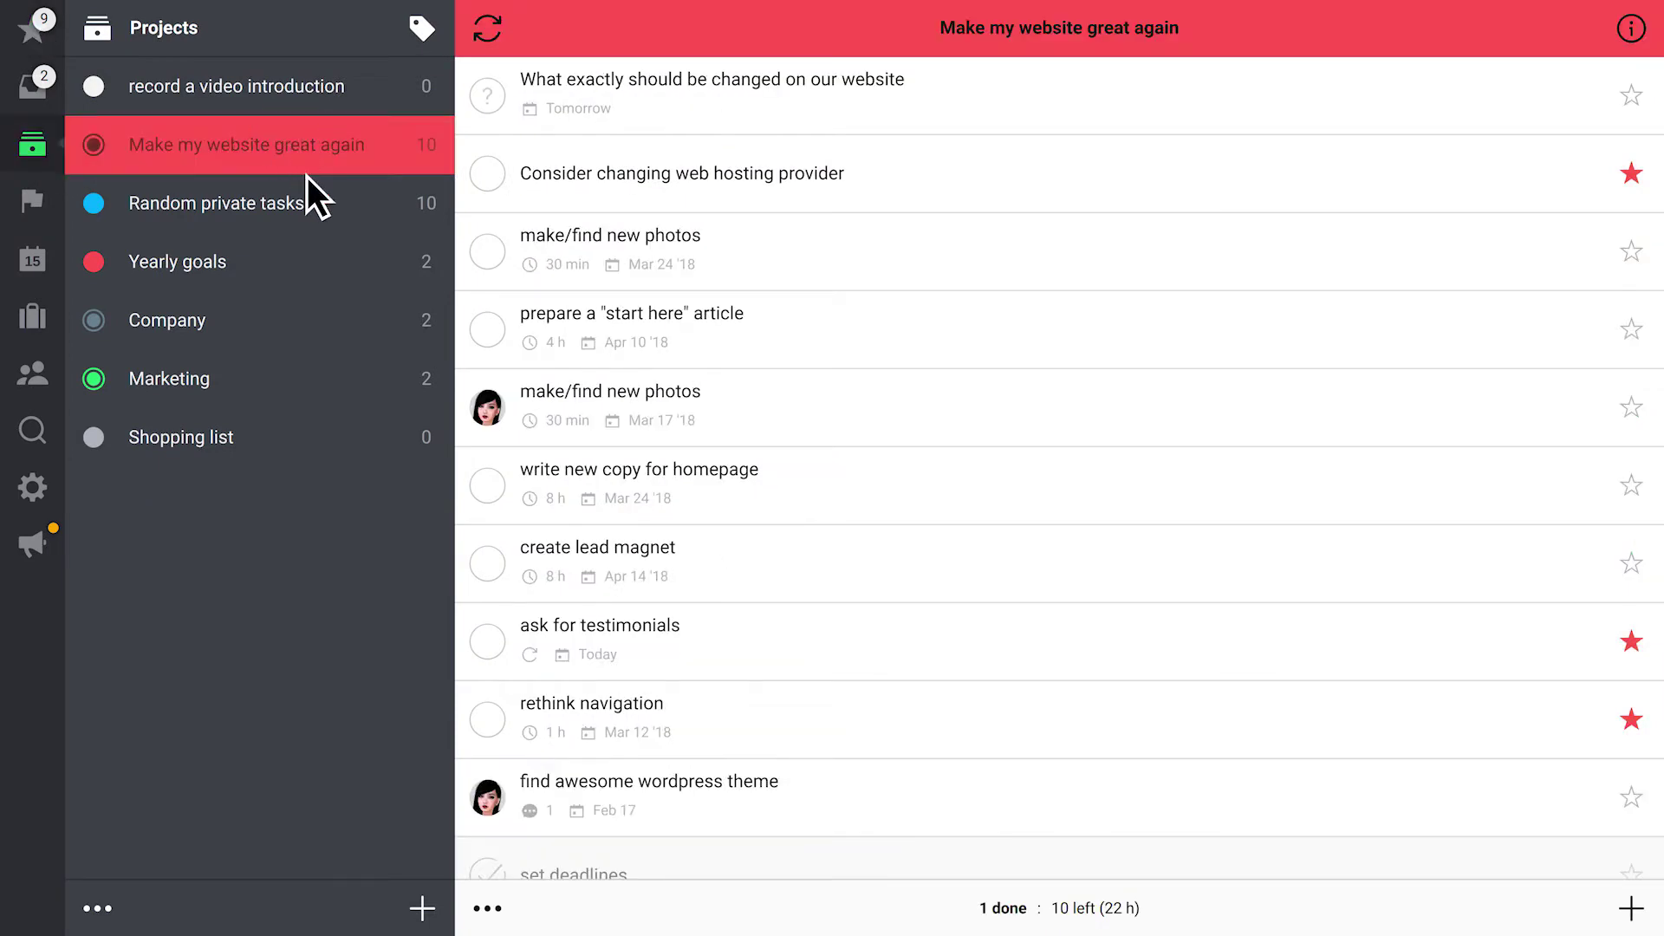
pyautogui.click(656, 815)
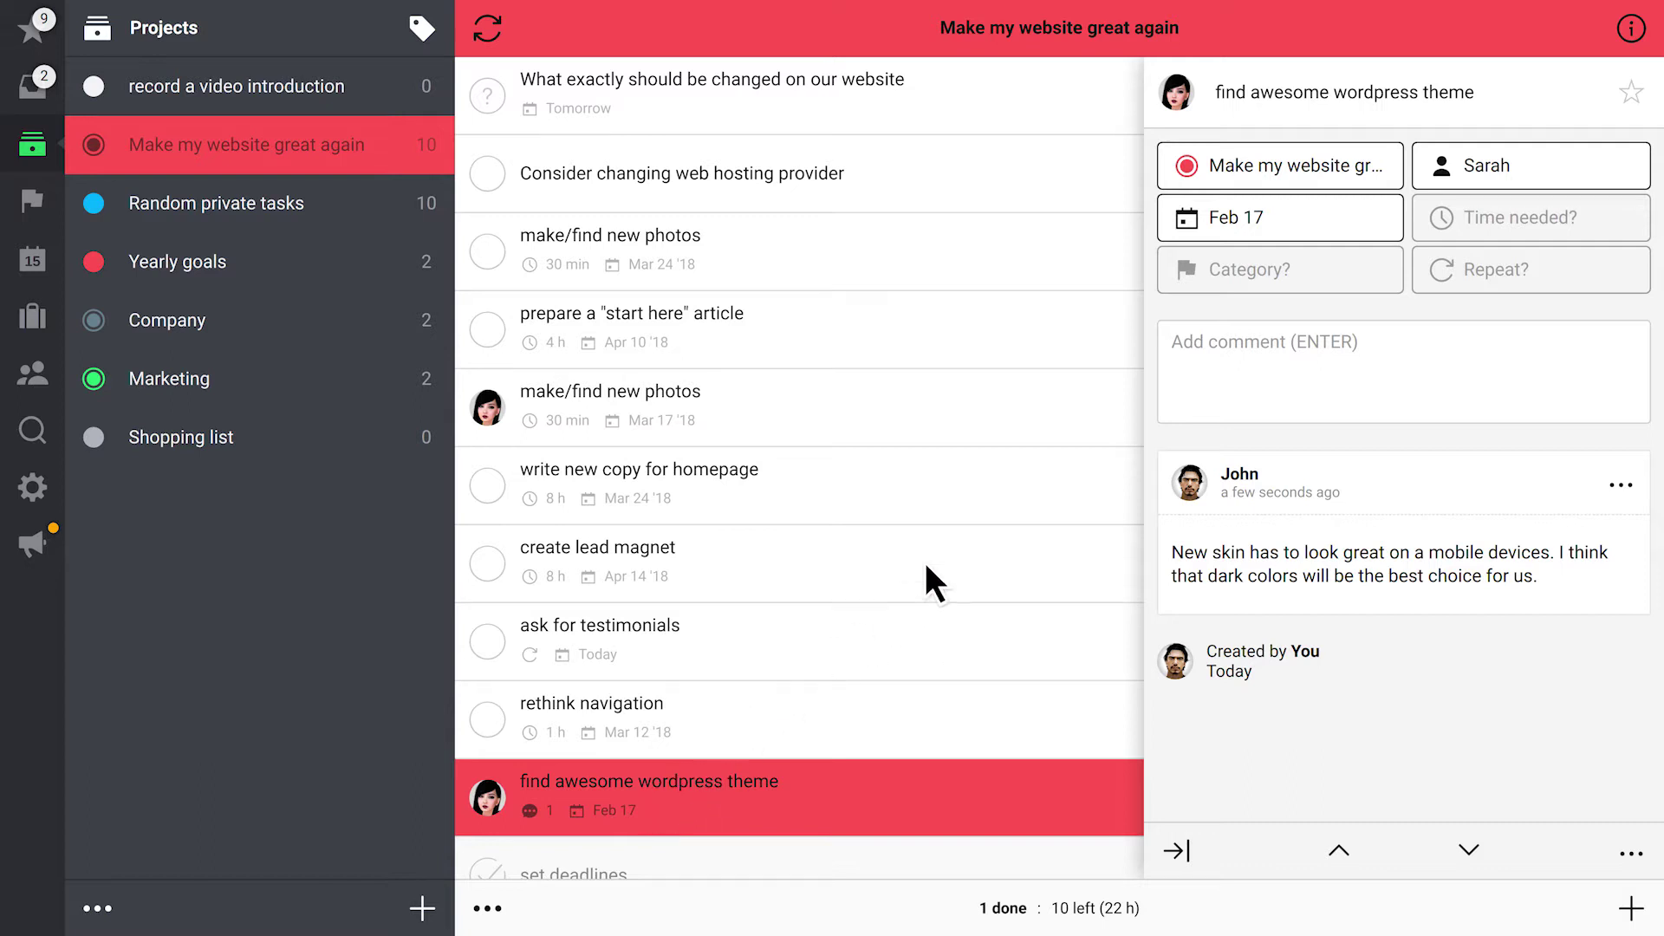
pyautogui.click(1271, 270)
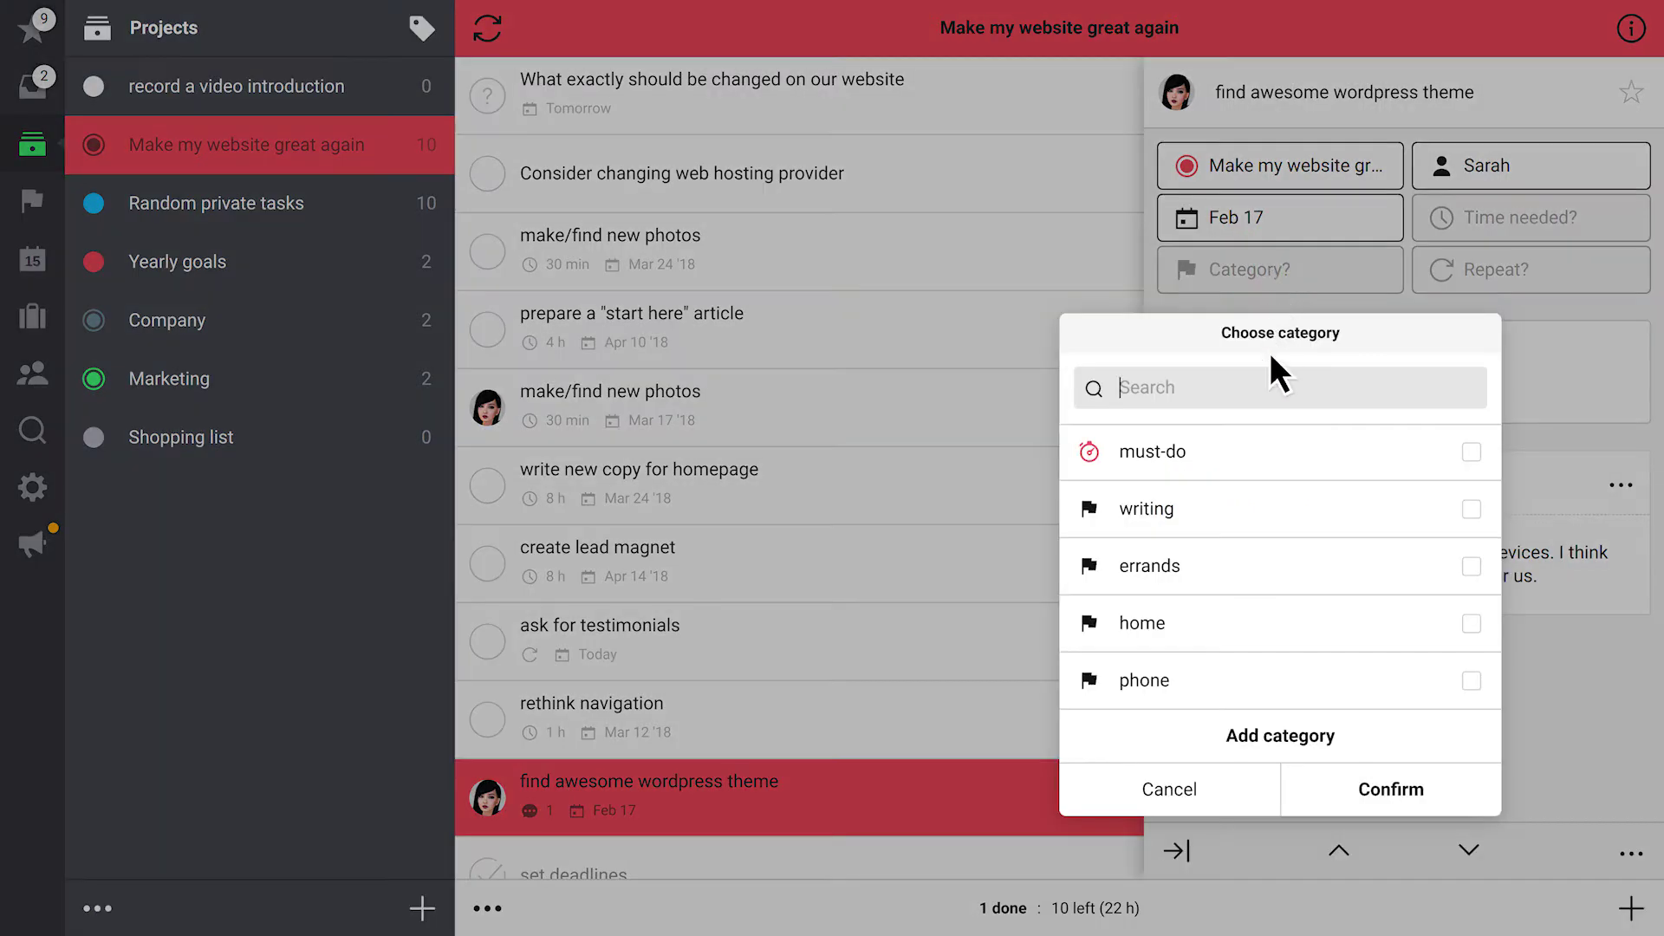
pyautogui.click(1271, 450)
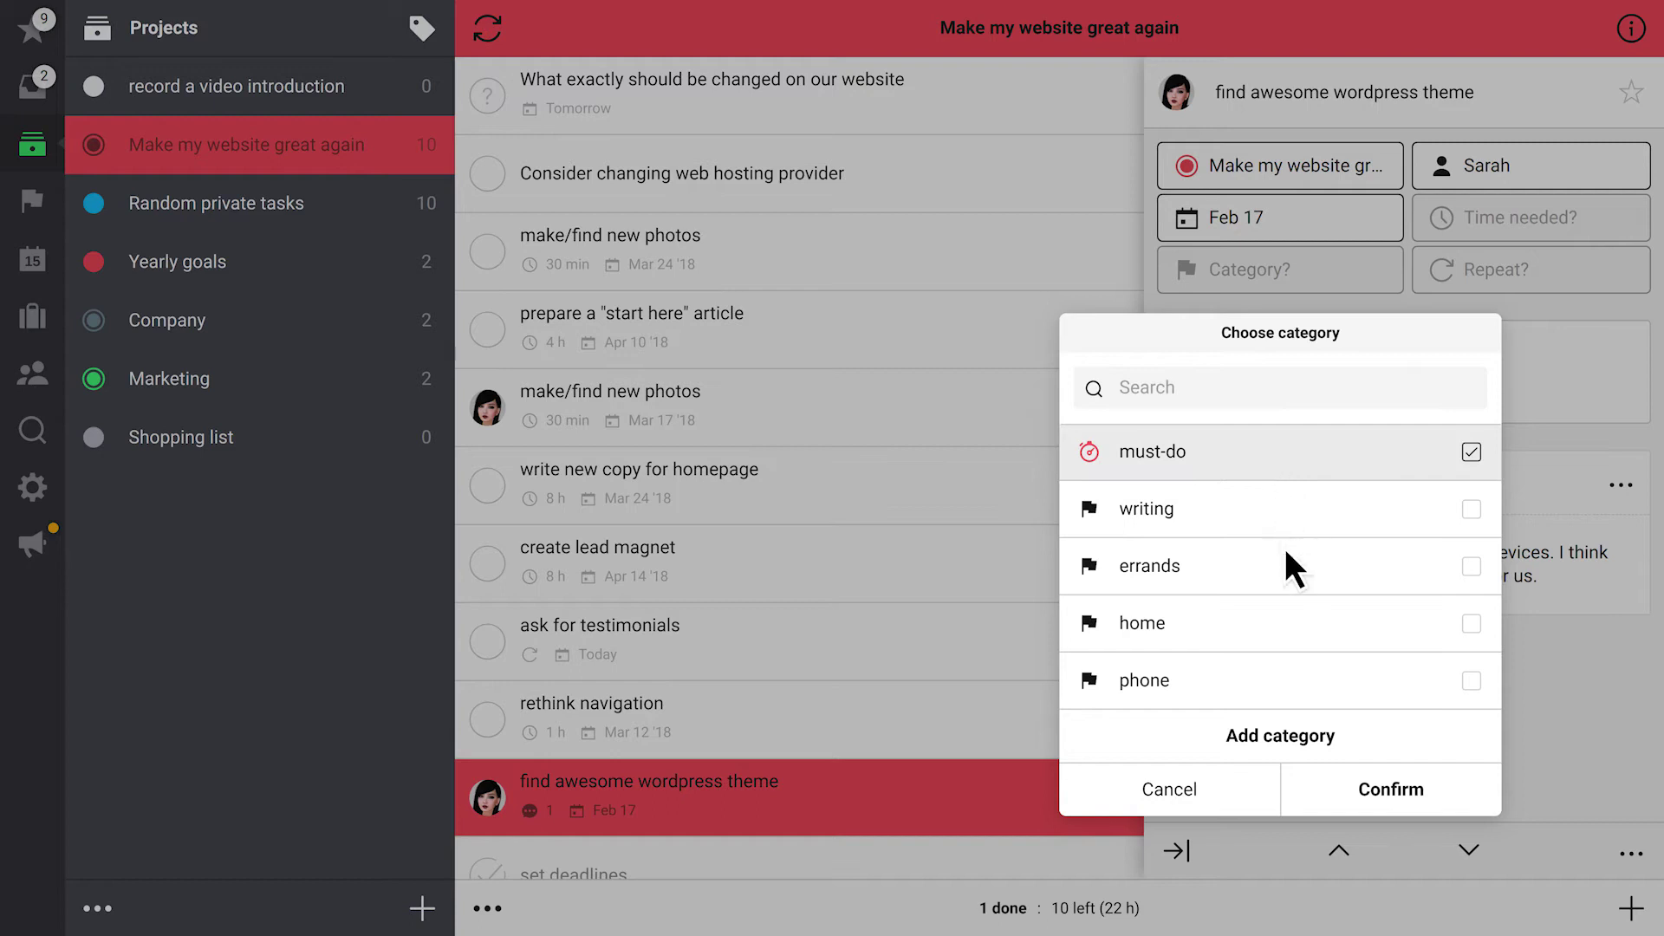
pyautogui.click(1321, 785)
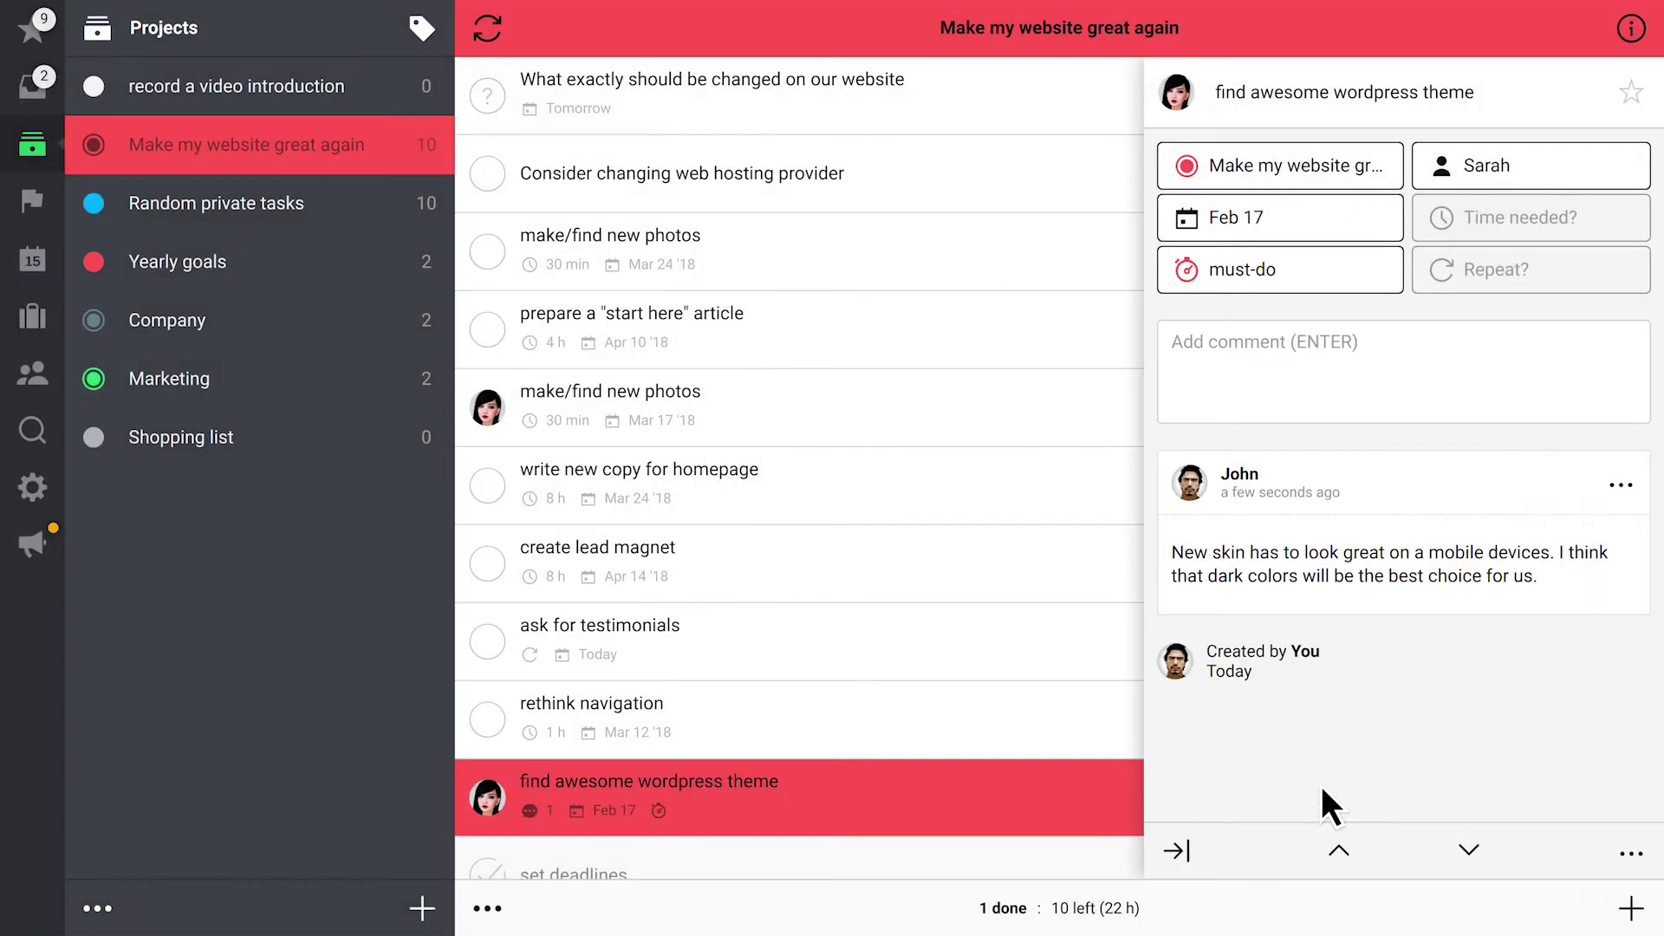
pyautogui.click(323, 201)
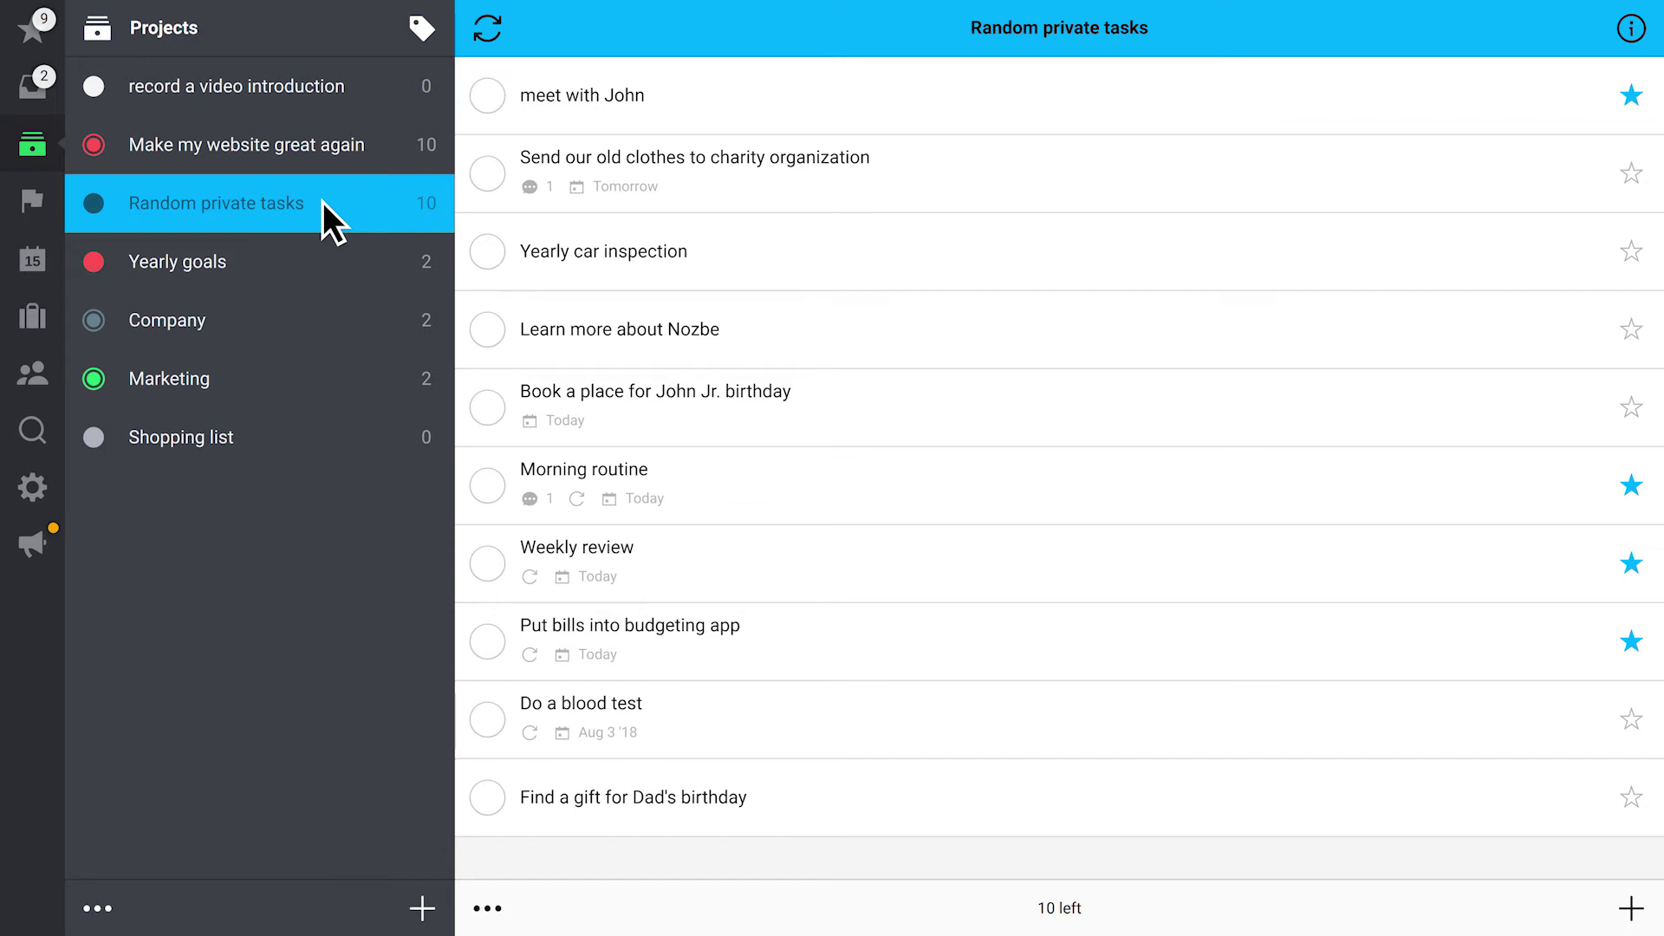
# Bulk-assign the phone category to 'Learn more about Nozbe' and the birthday booking task.
pyautogui.click(488, 907)
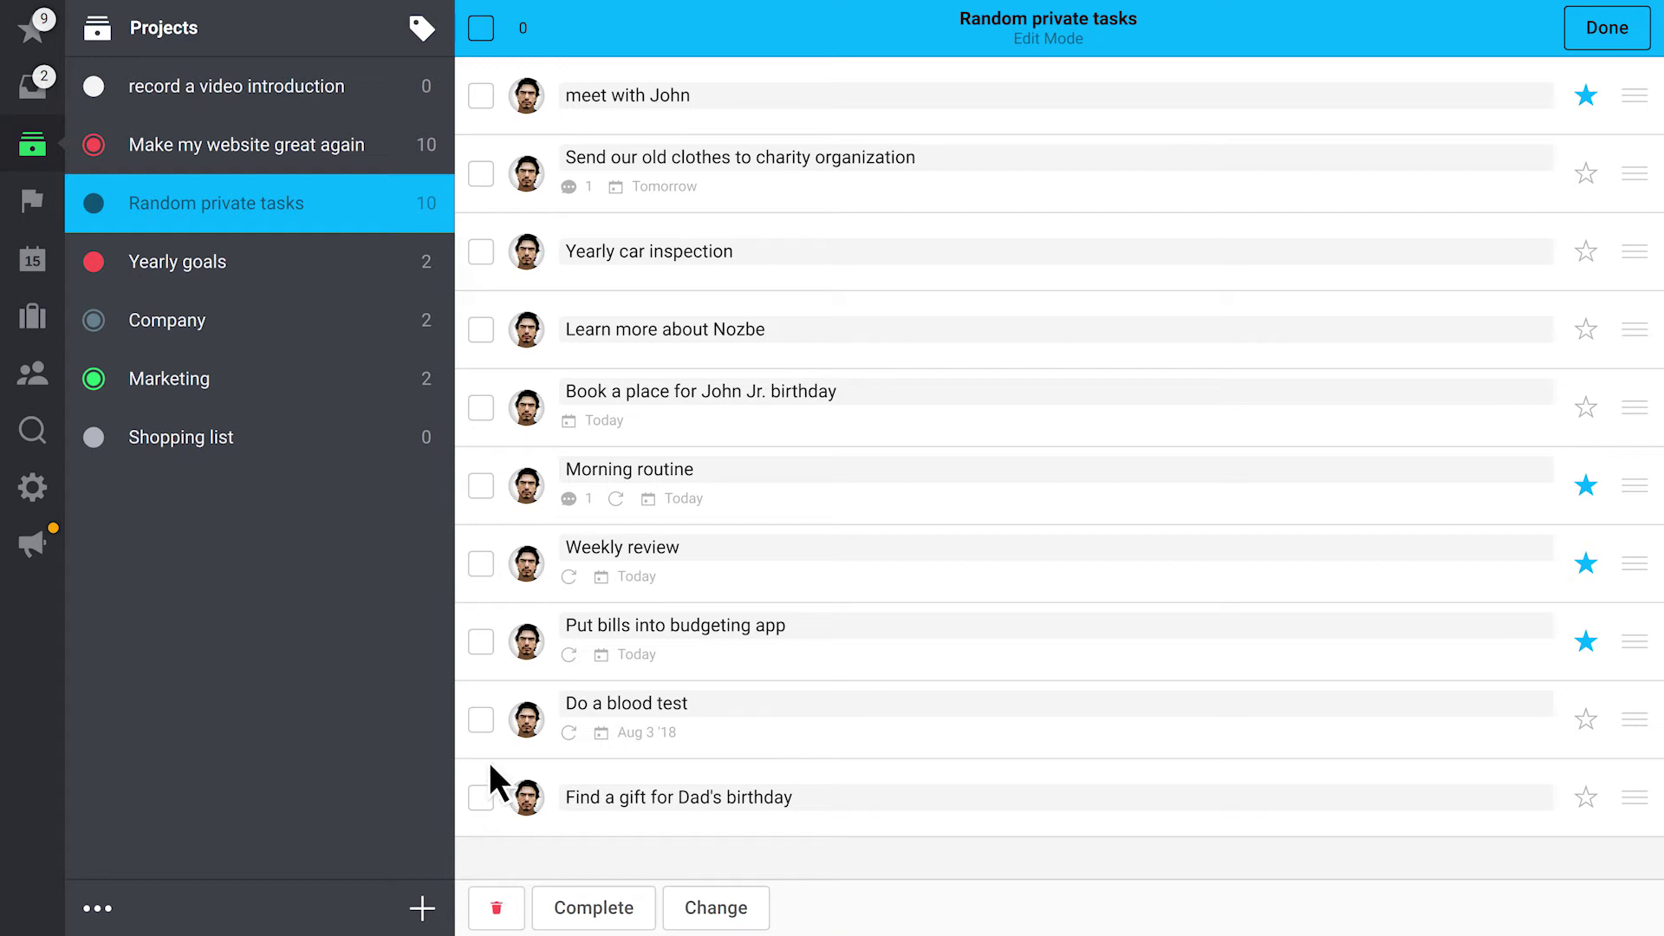
pyautogui.click(479, 326)
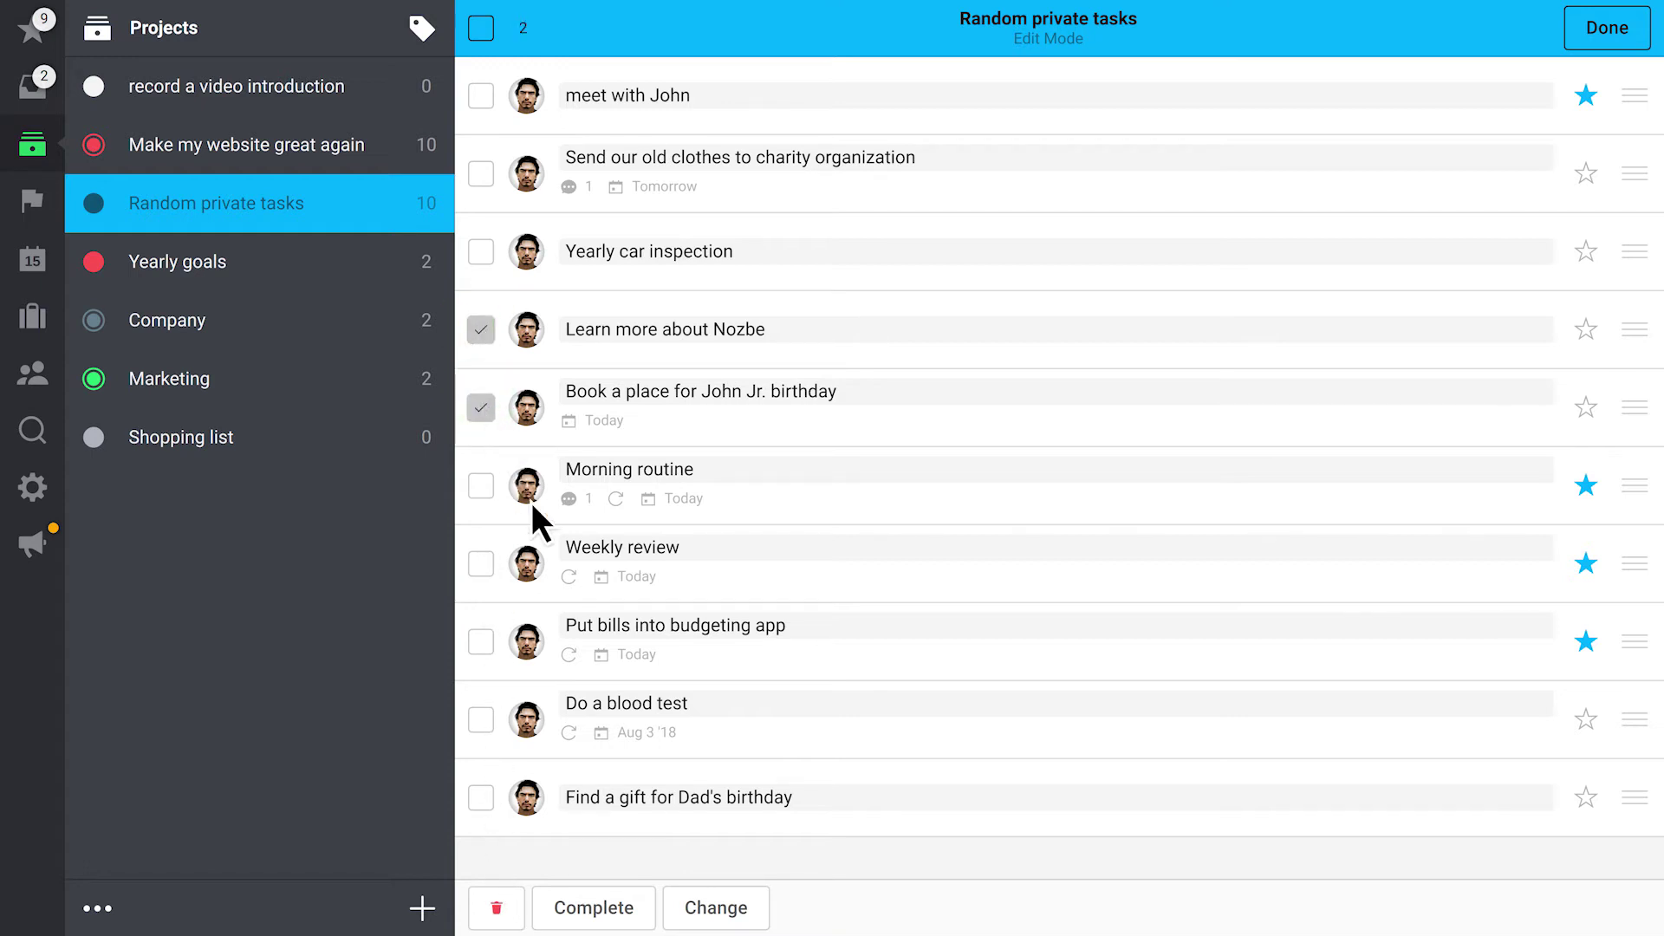
pyautogui.click(732, 908)
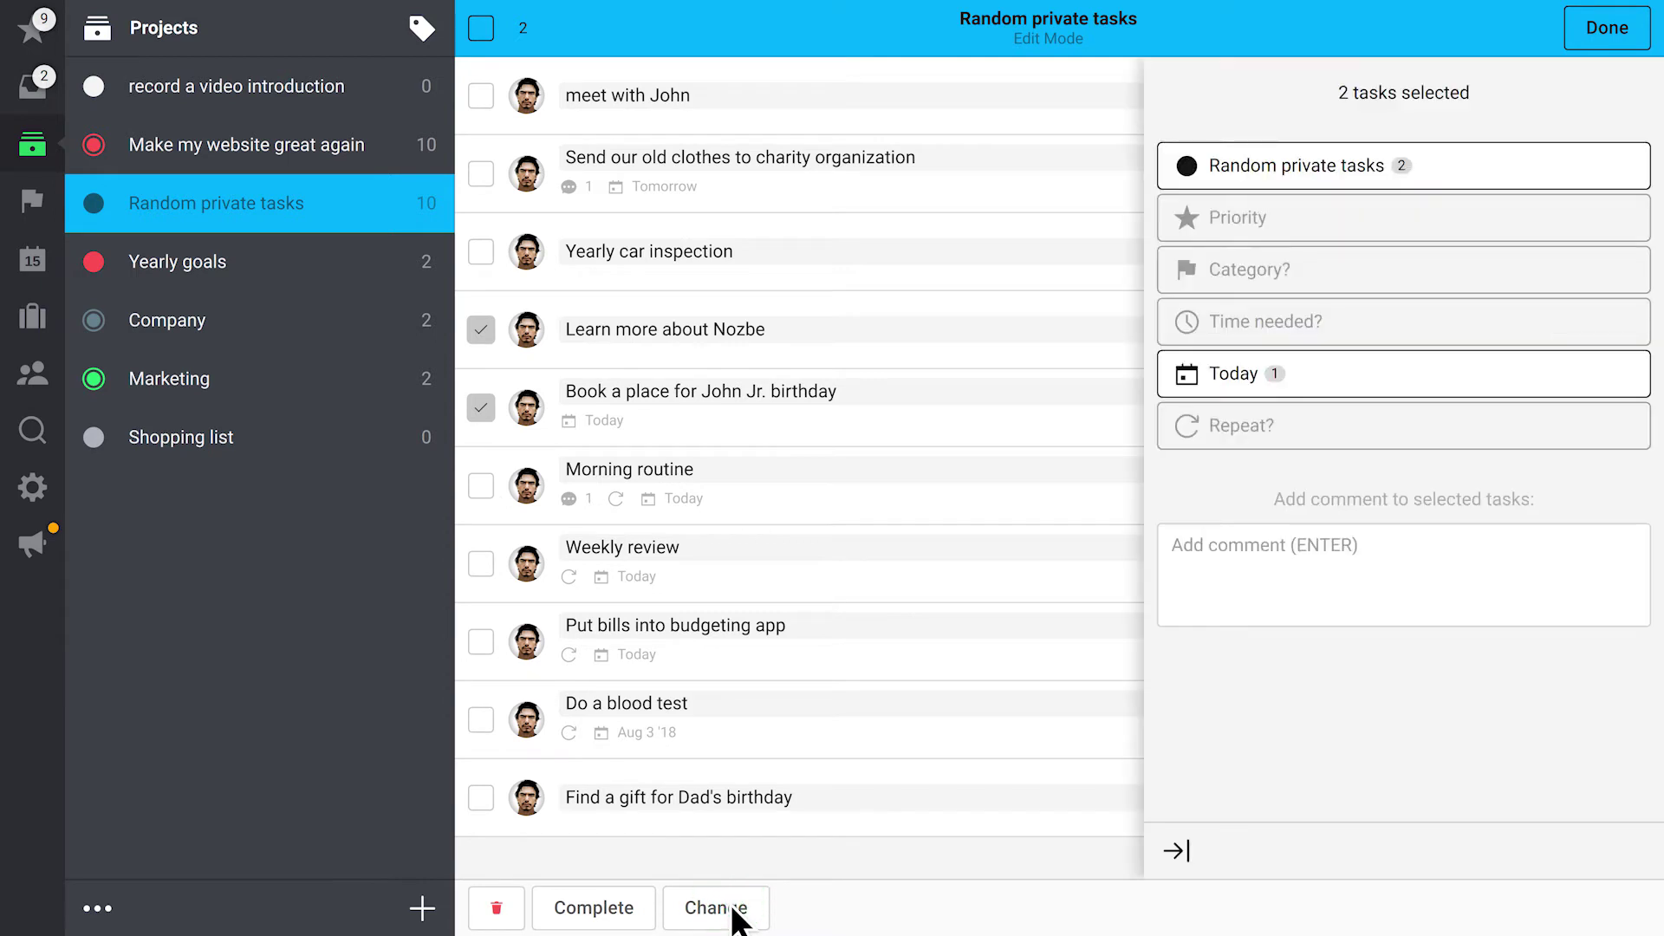
pyautogui.click(1241, 268)
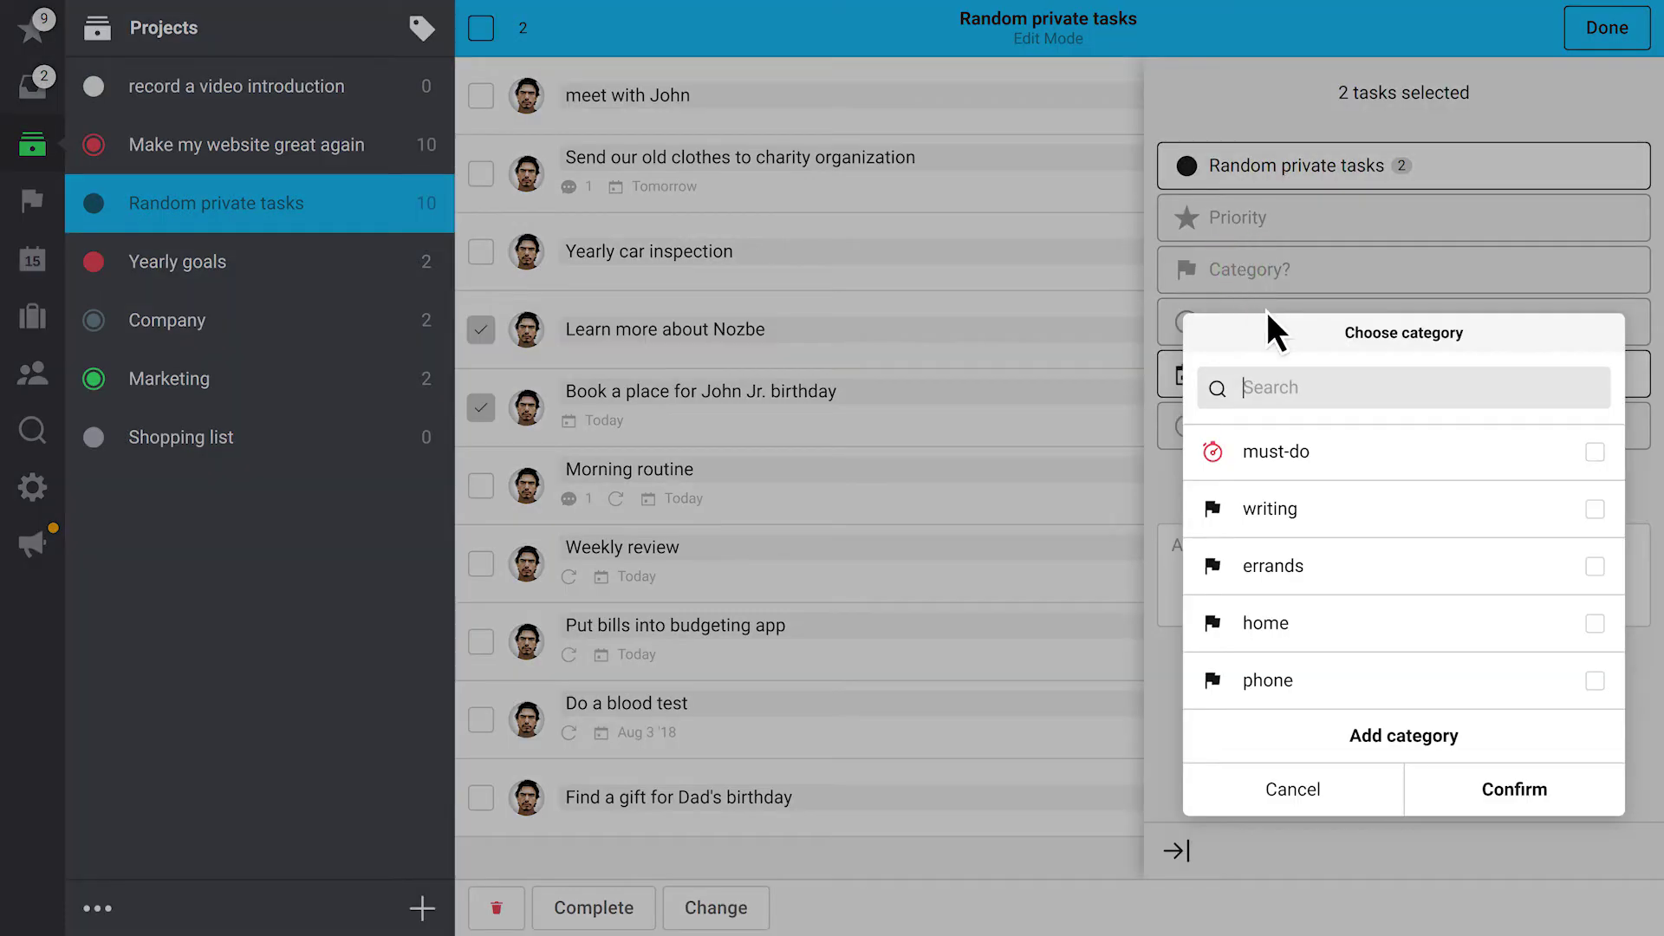
pyautogui.click(1482, 681)
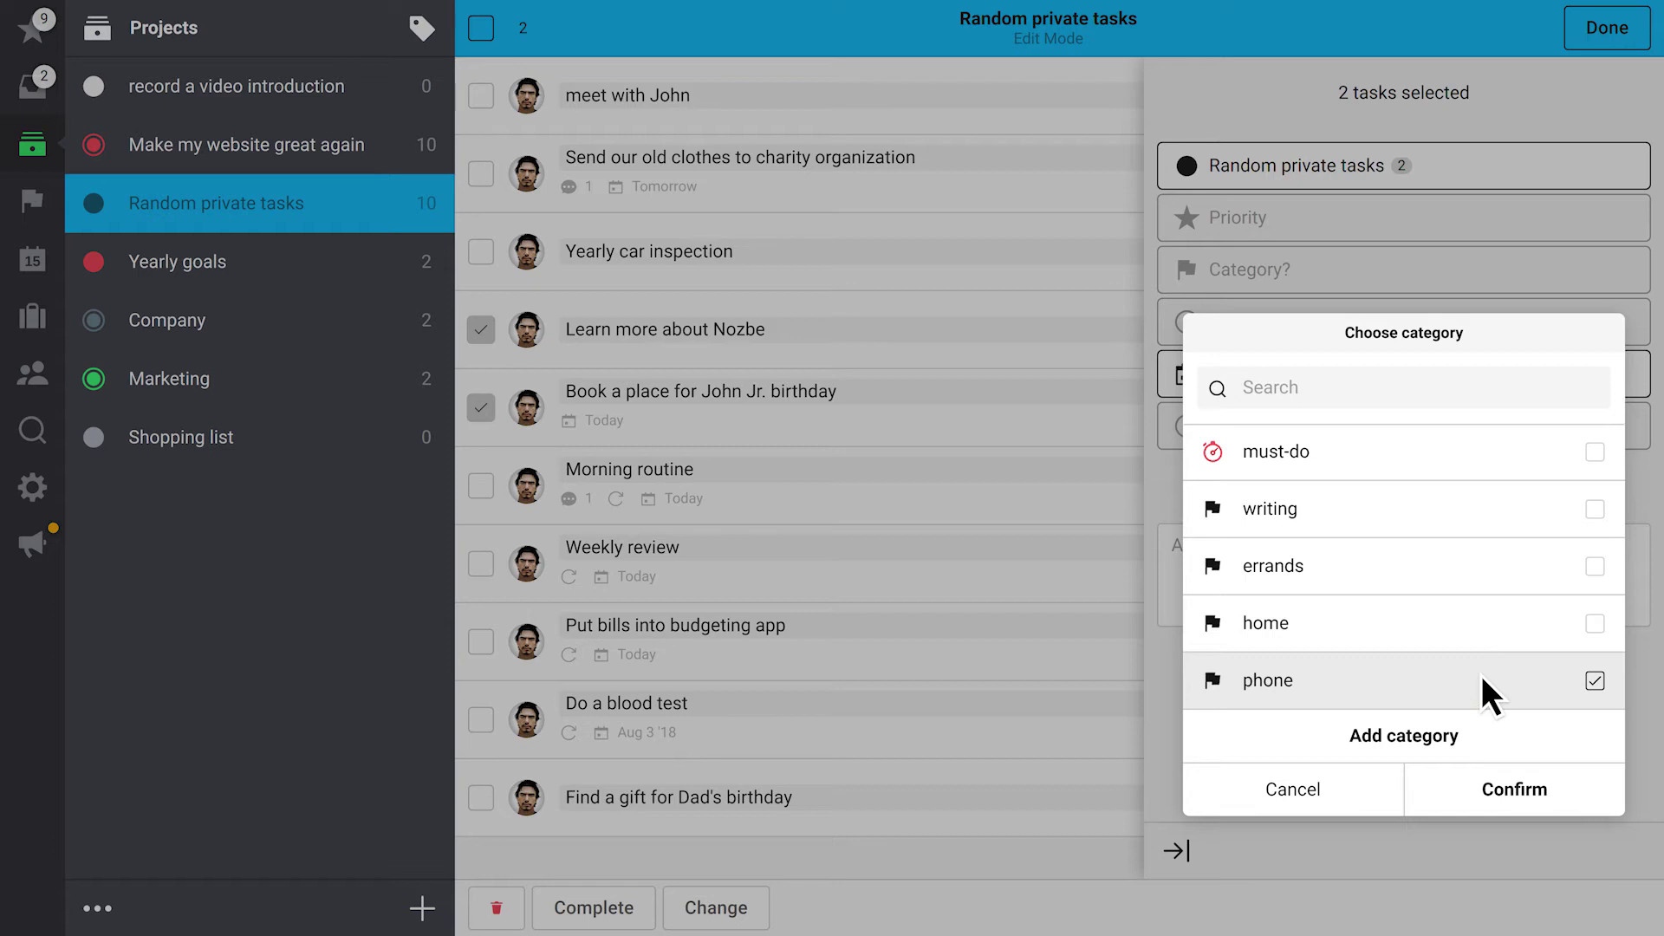
pyautogui.click(1485, 799)
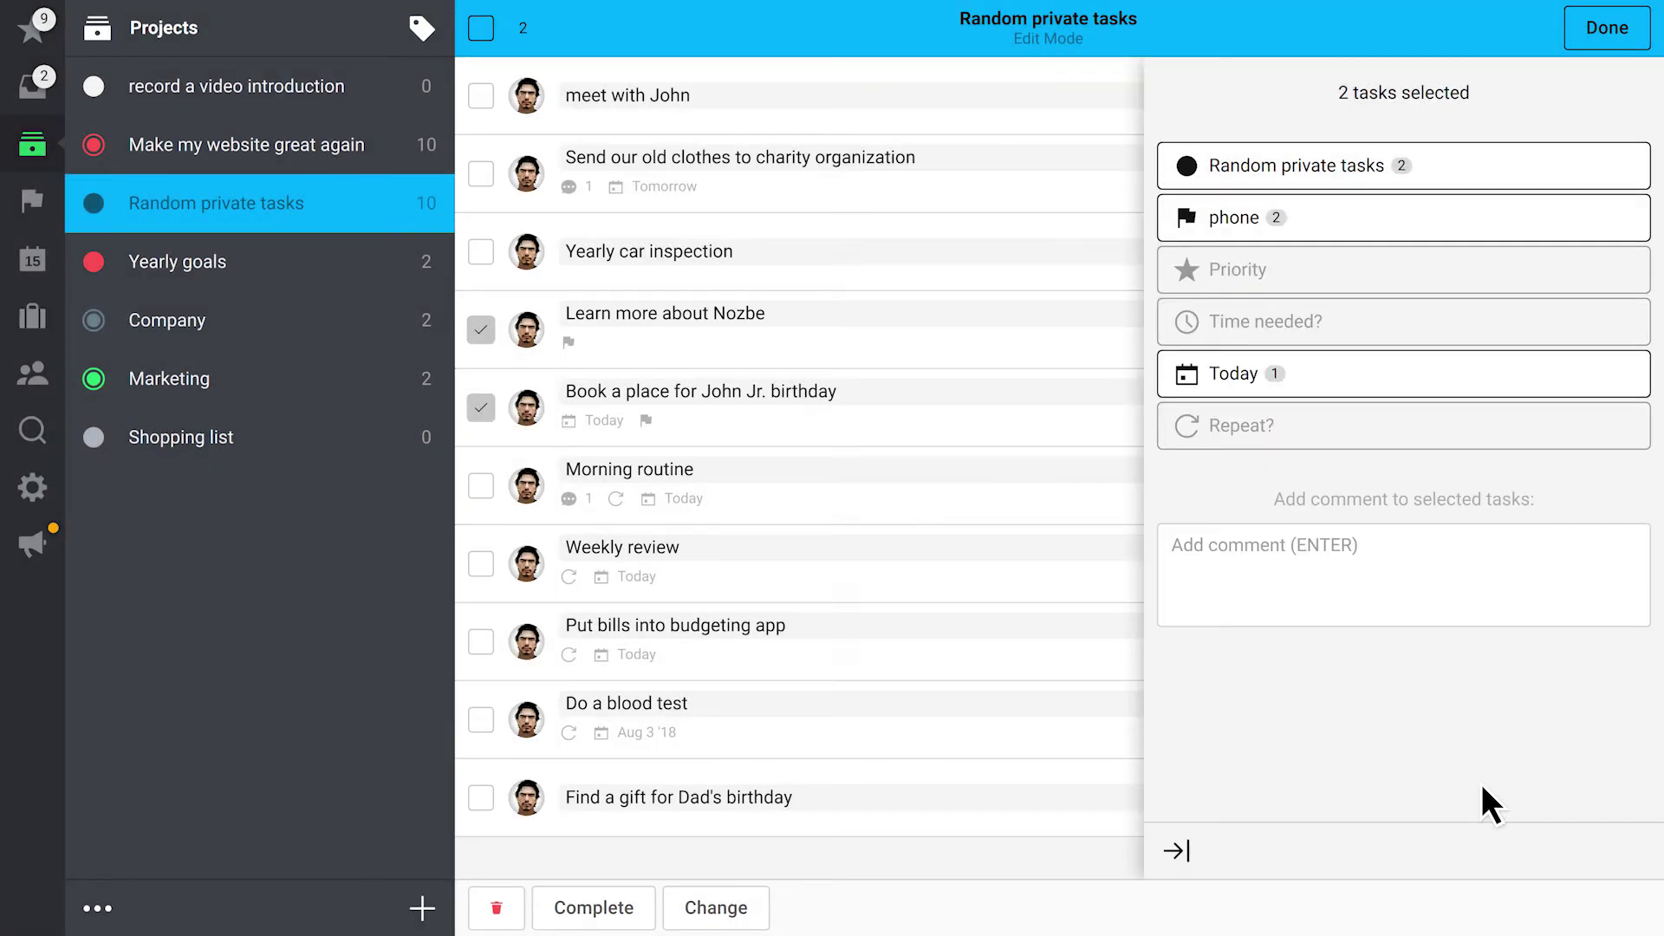
pyautogui.click(1617, 27)
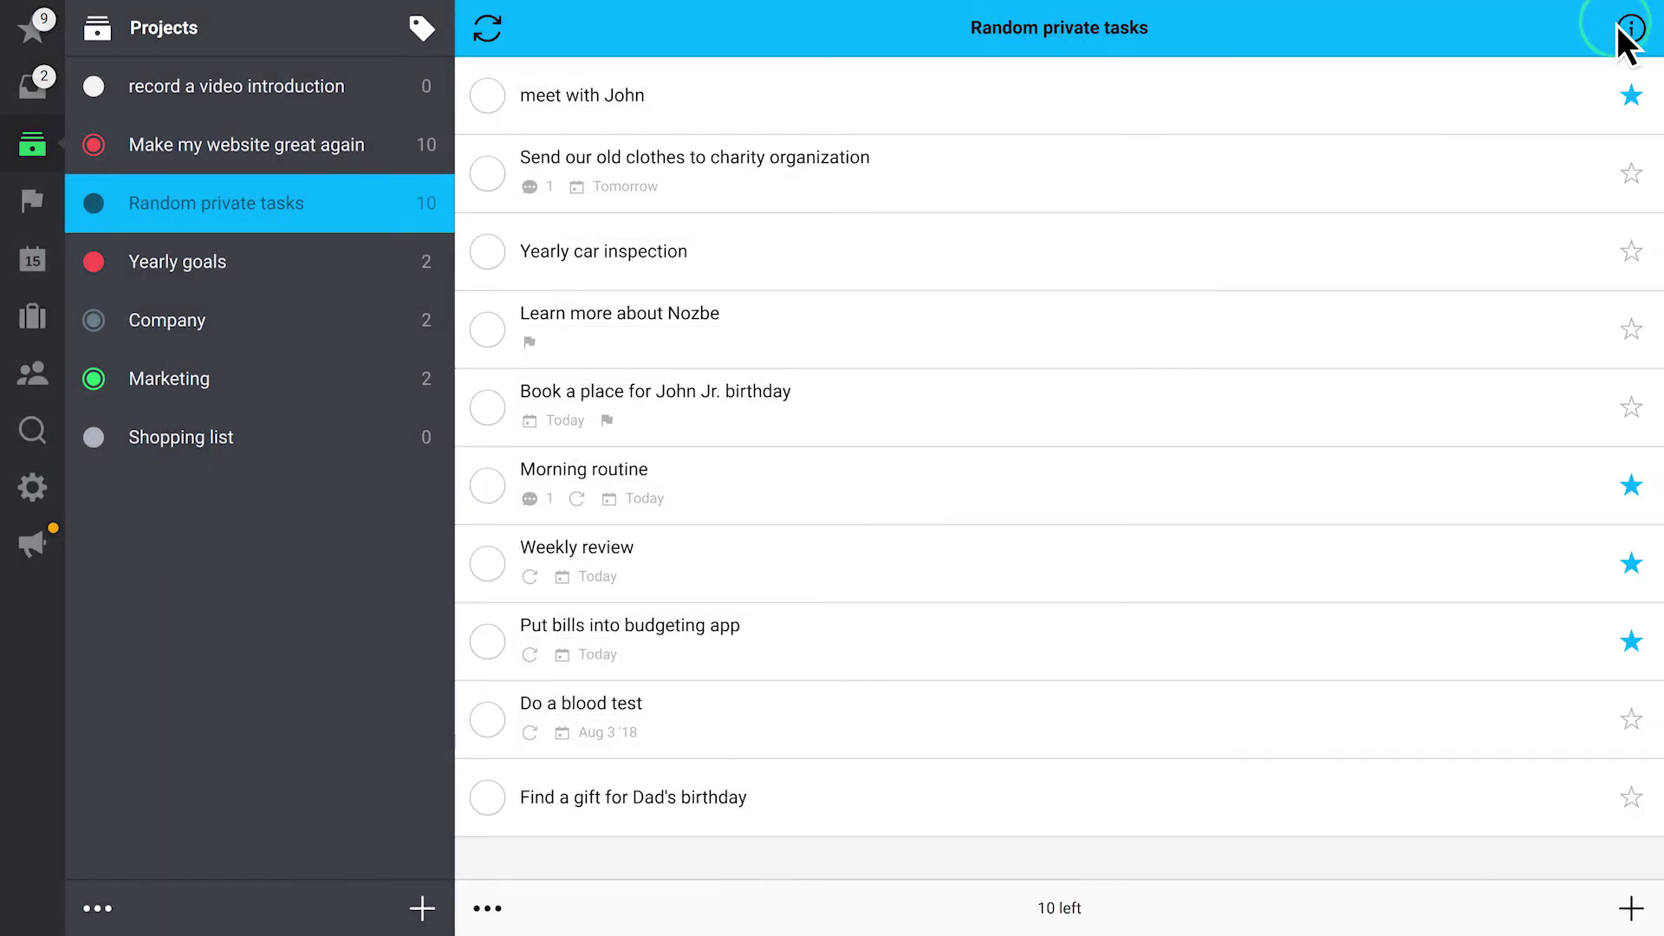
# Filter the Priority list by the phone category, leaving only 'meet with John'.
pyautogui.click(32, 29)
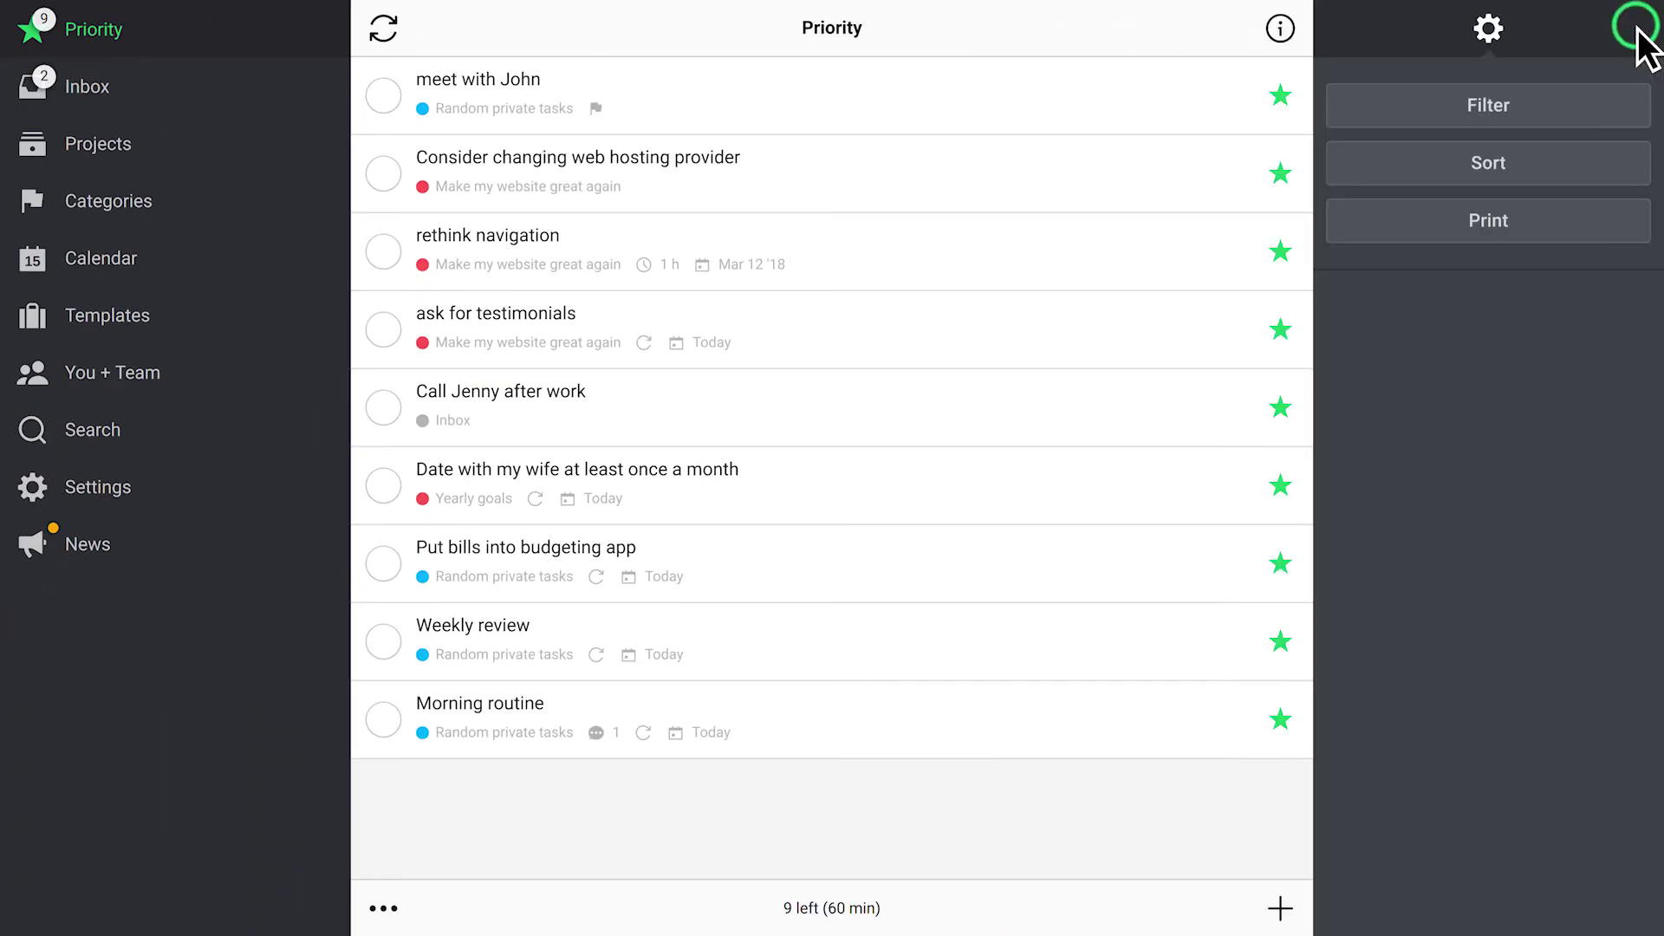
pyautogui.click(1531, 109)
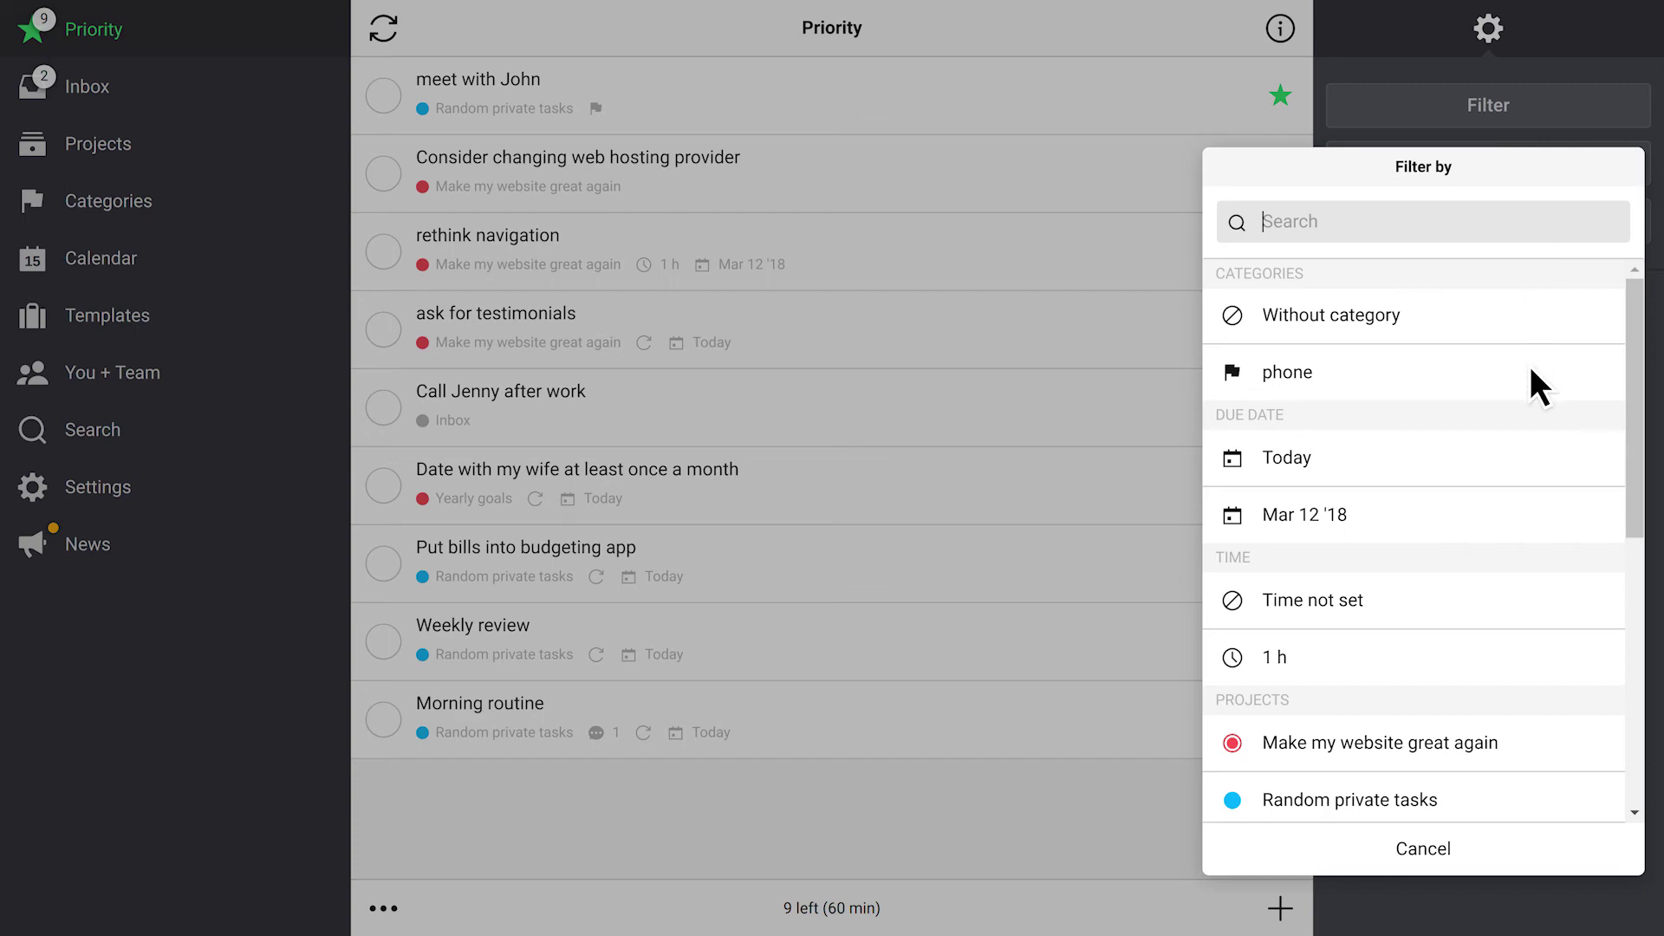
pyautogui.click(1530, 368)
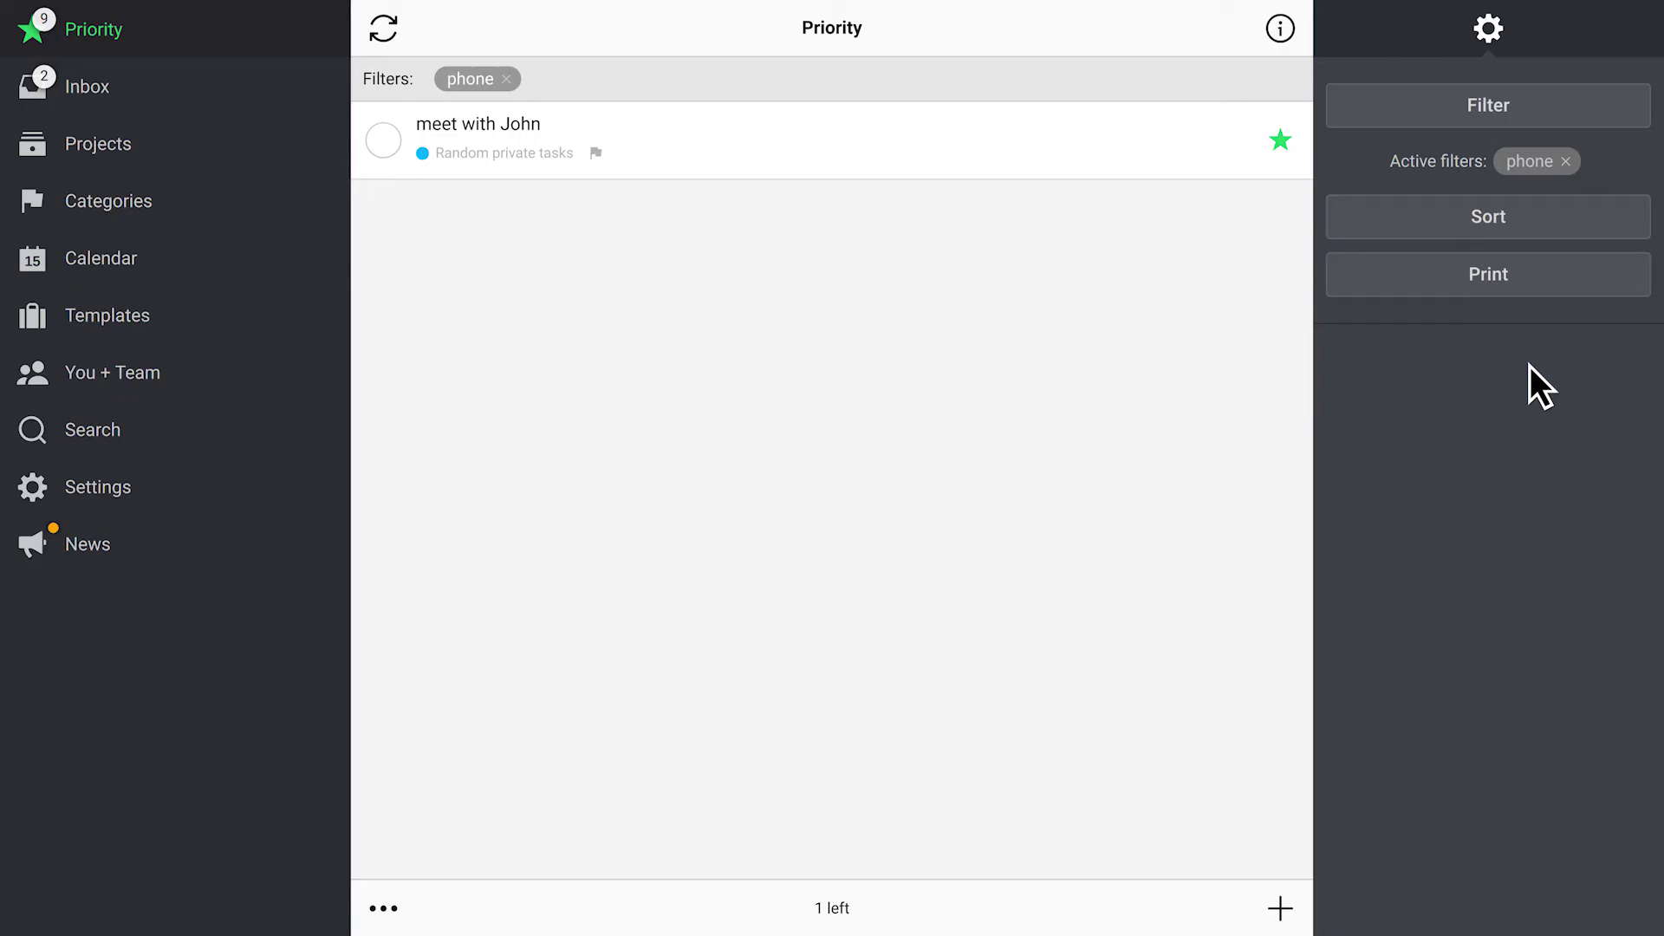
# Show the Categories list in the sidebar.
pyautogui.click(179, 210)
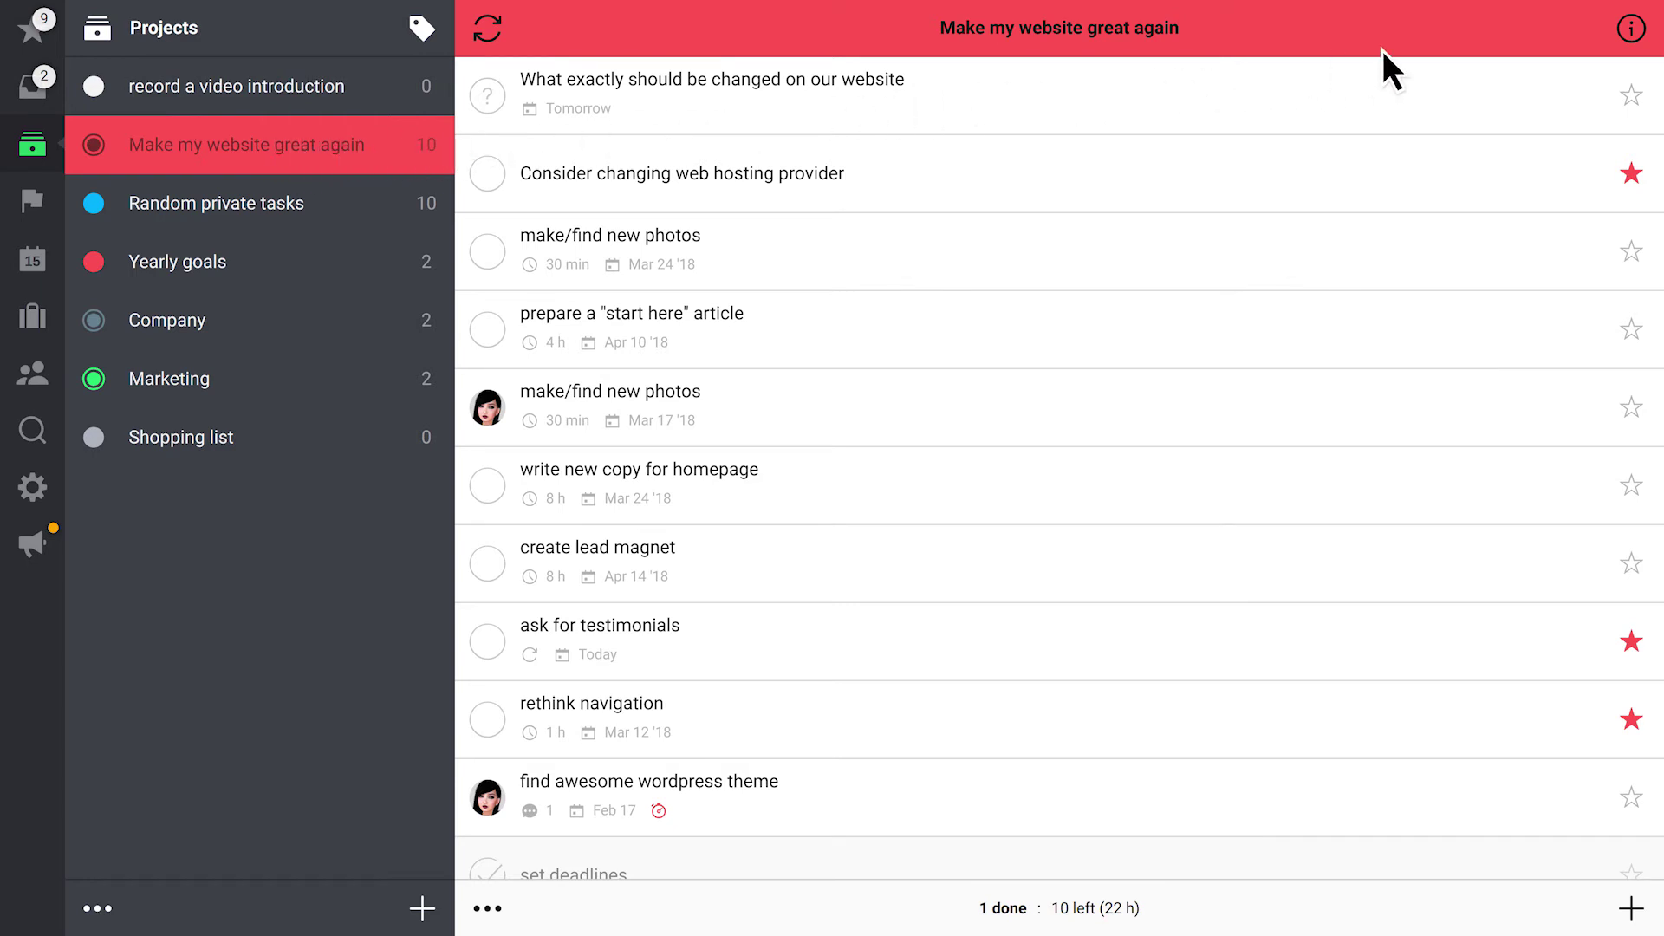
# Create a label named 'Work' and apply it to the Make my website great again project.
pyautogui.click(1629, 30)
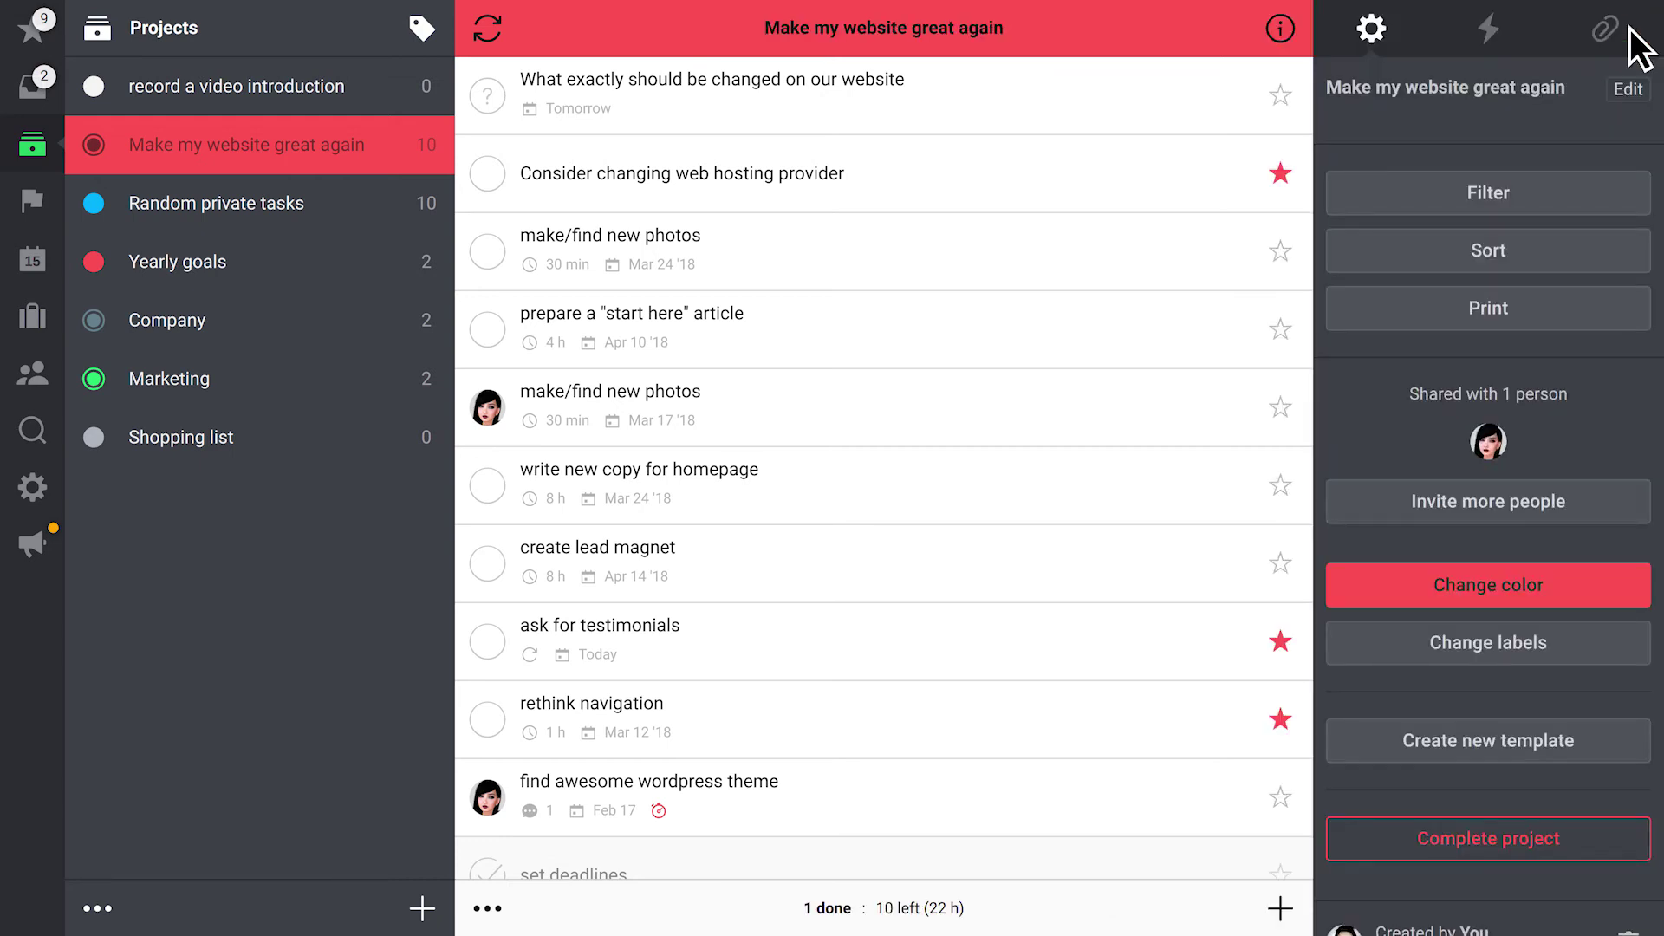
pyautogui.click(1573, 641)
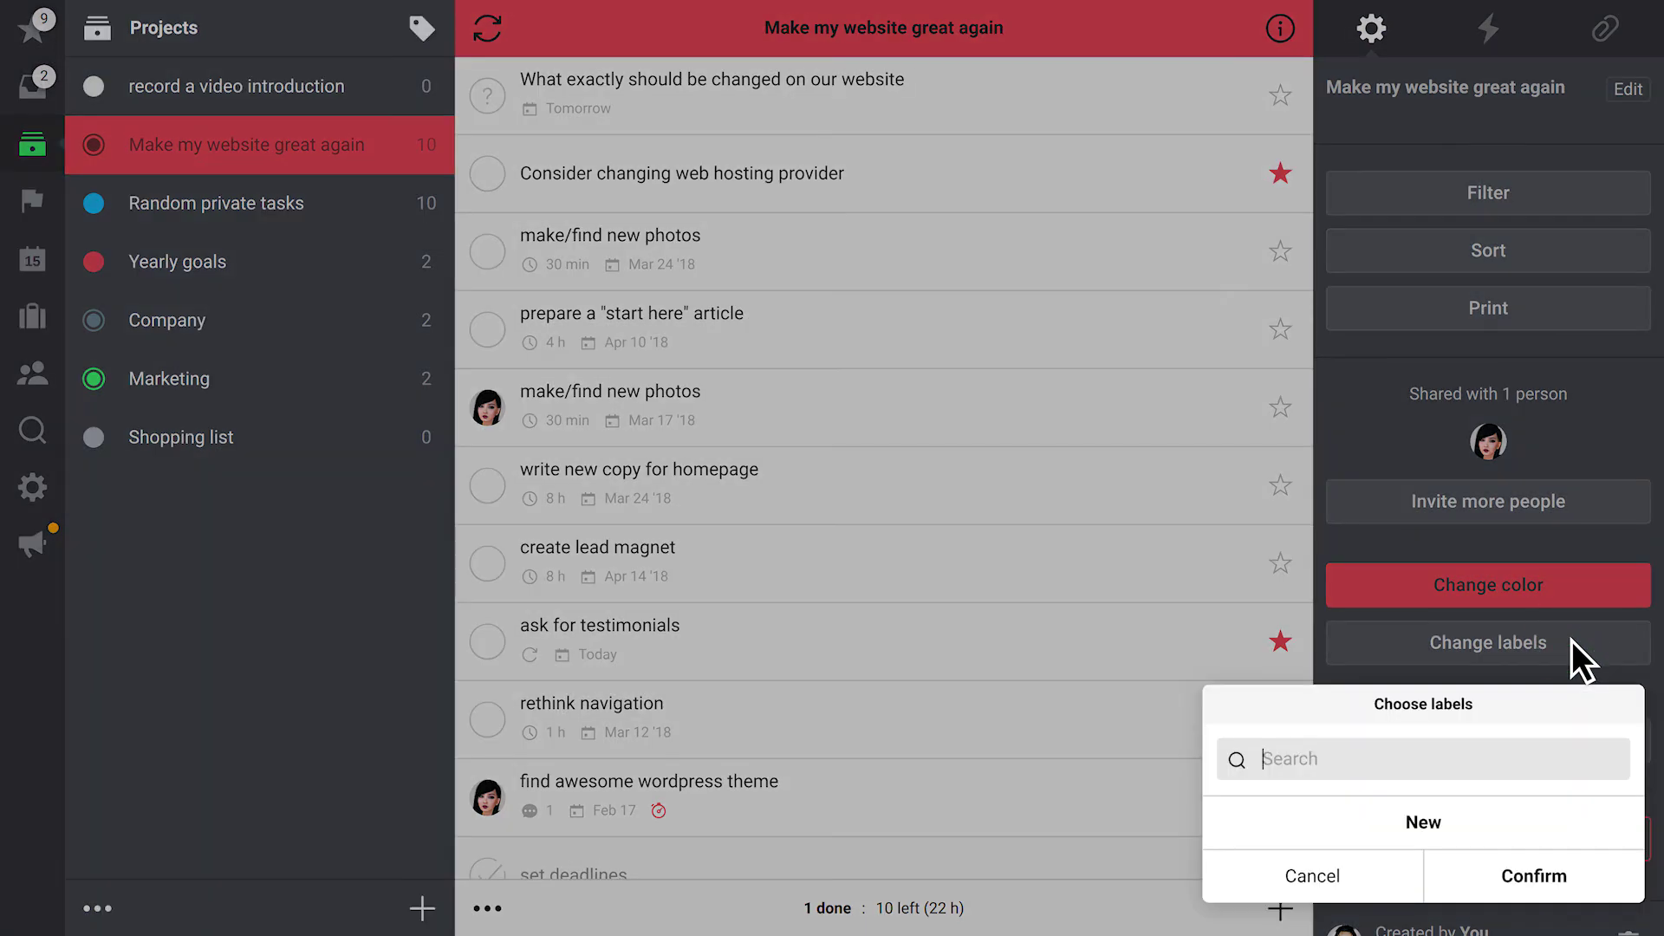
pyautogui.click(1484, 822)
pyautogui.write('Work')
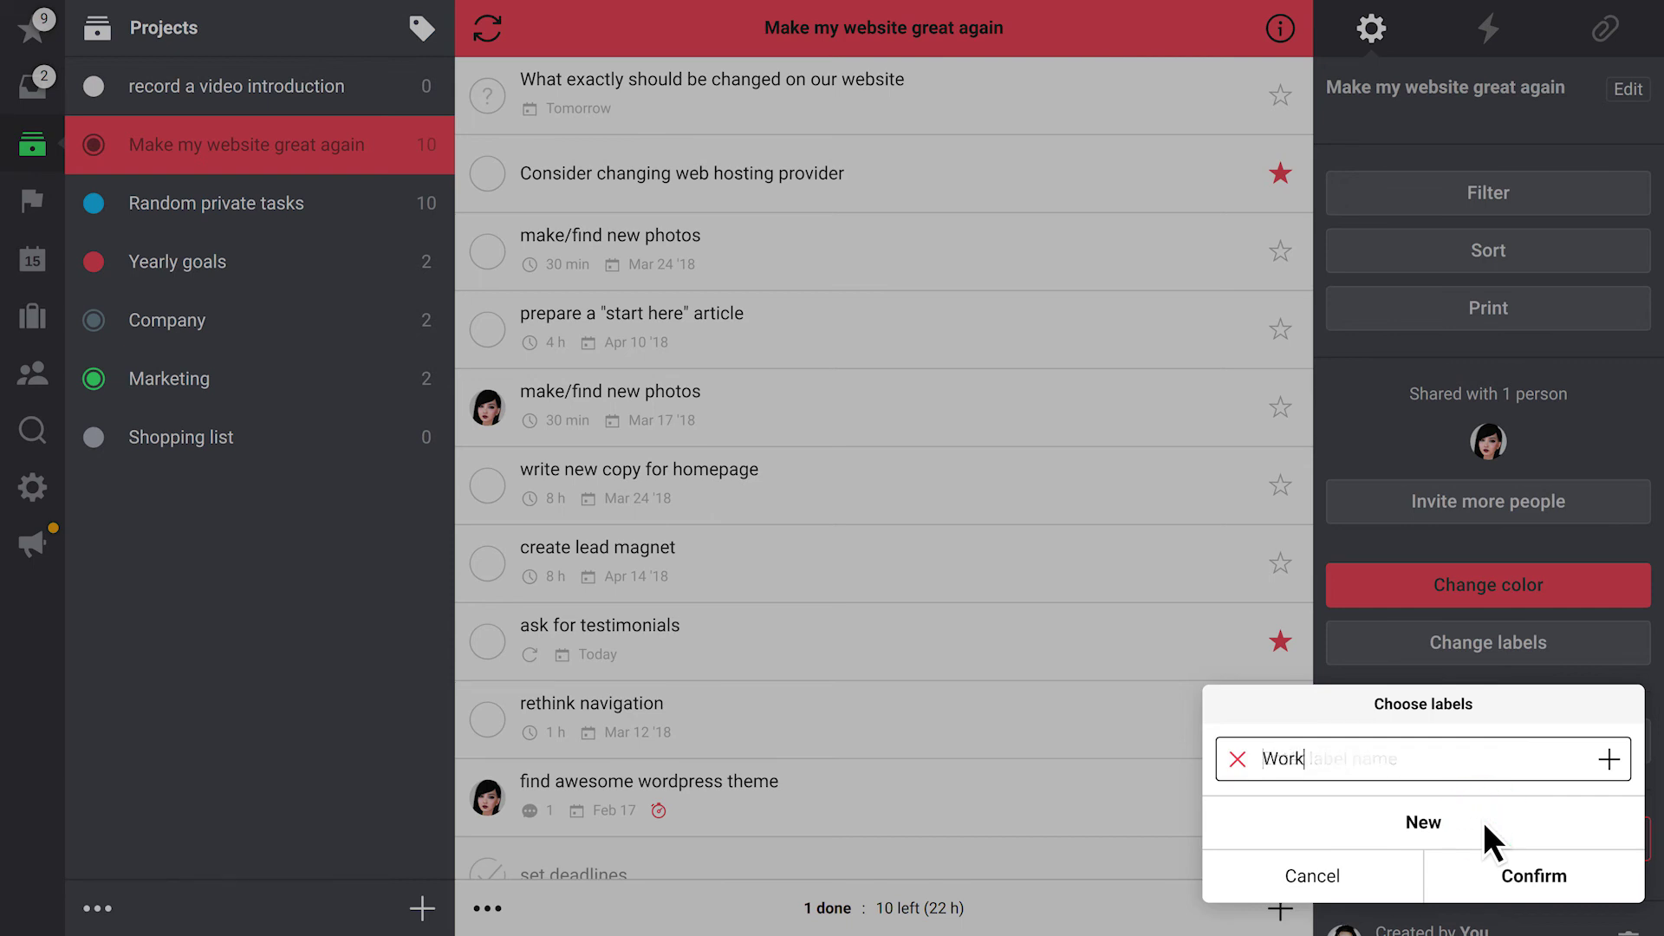
pyautogui.click(1609, 752)
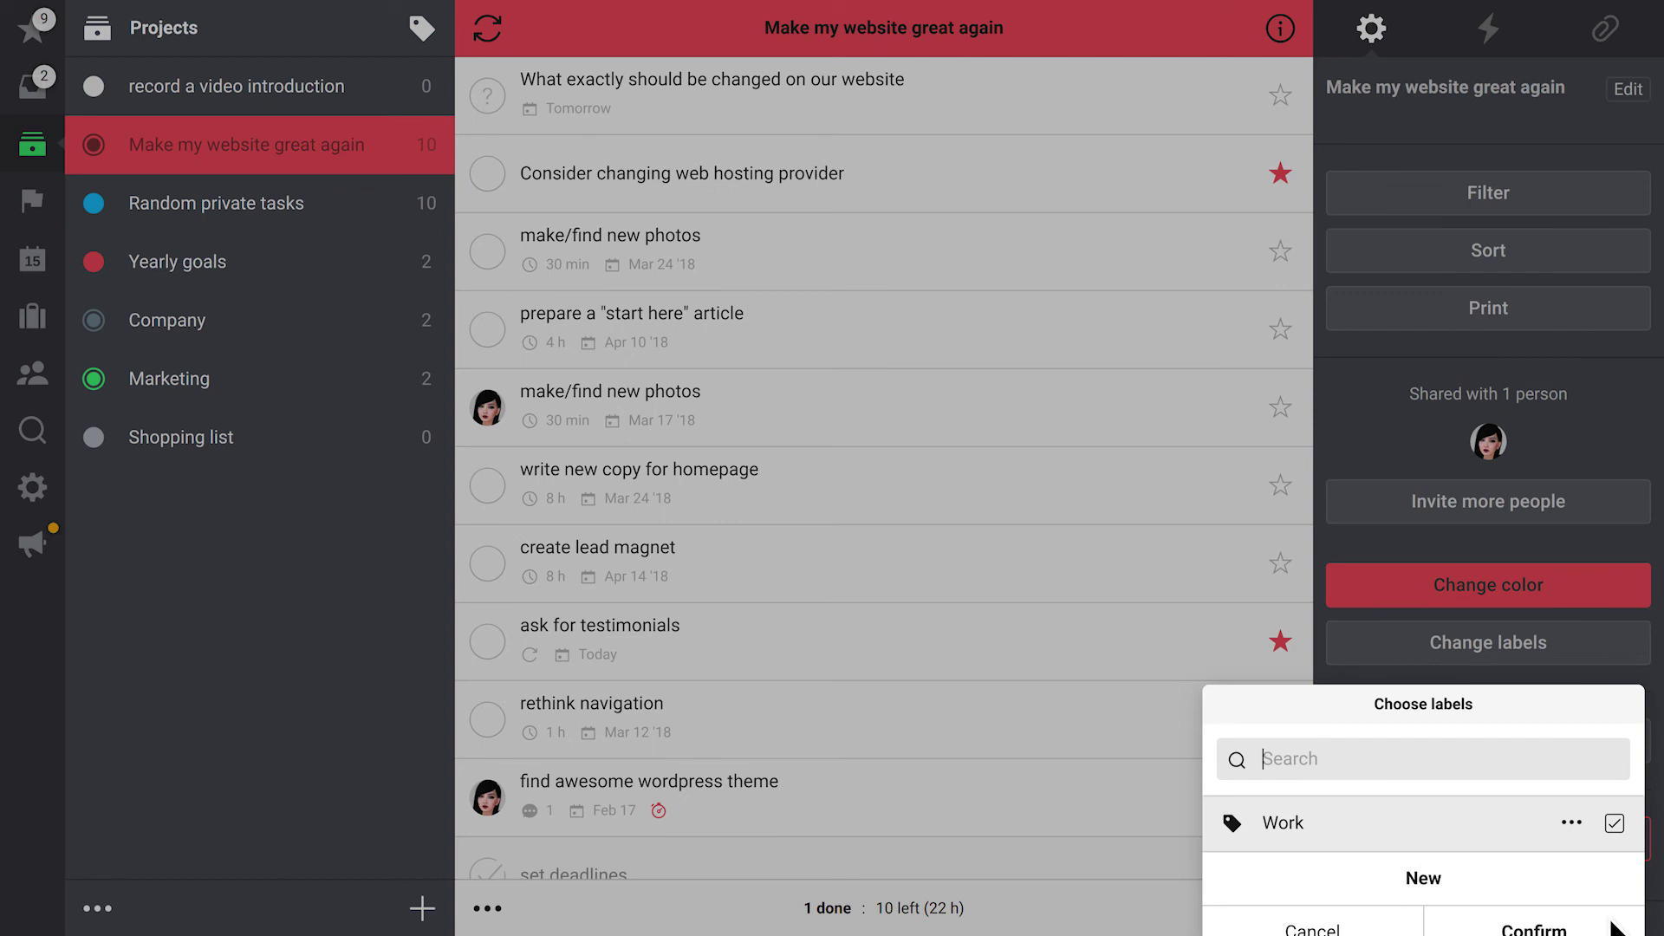
pyautogui.click(1612, 927)
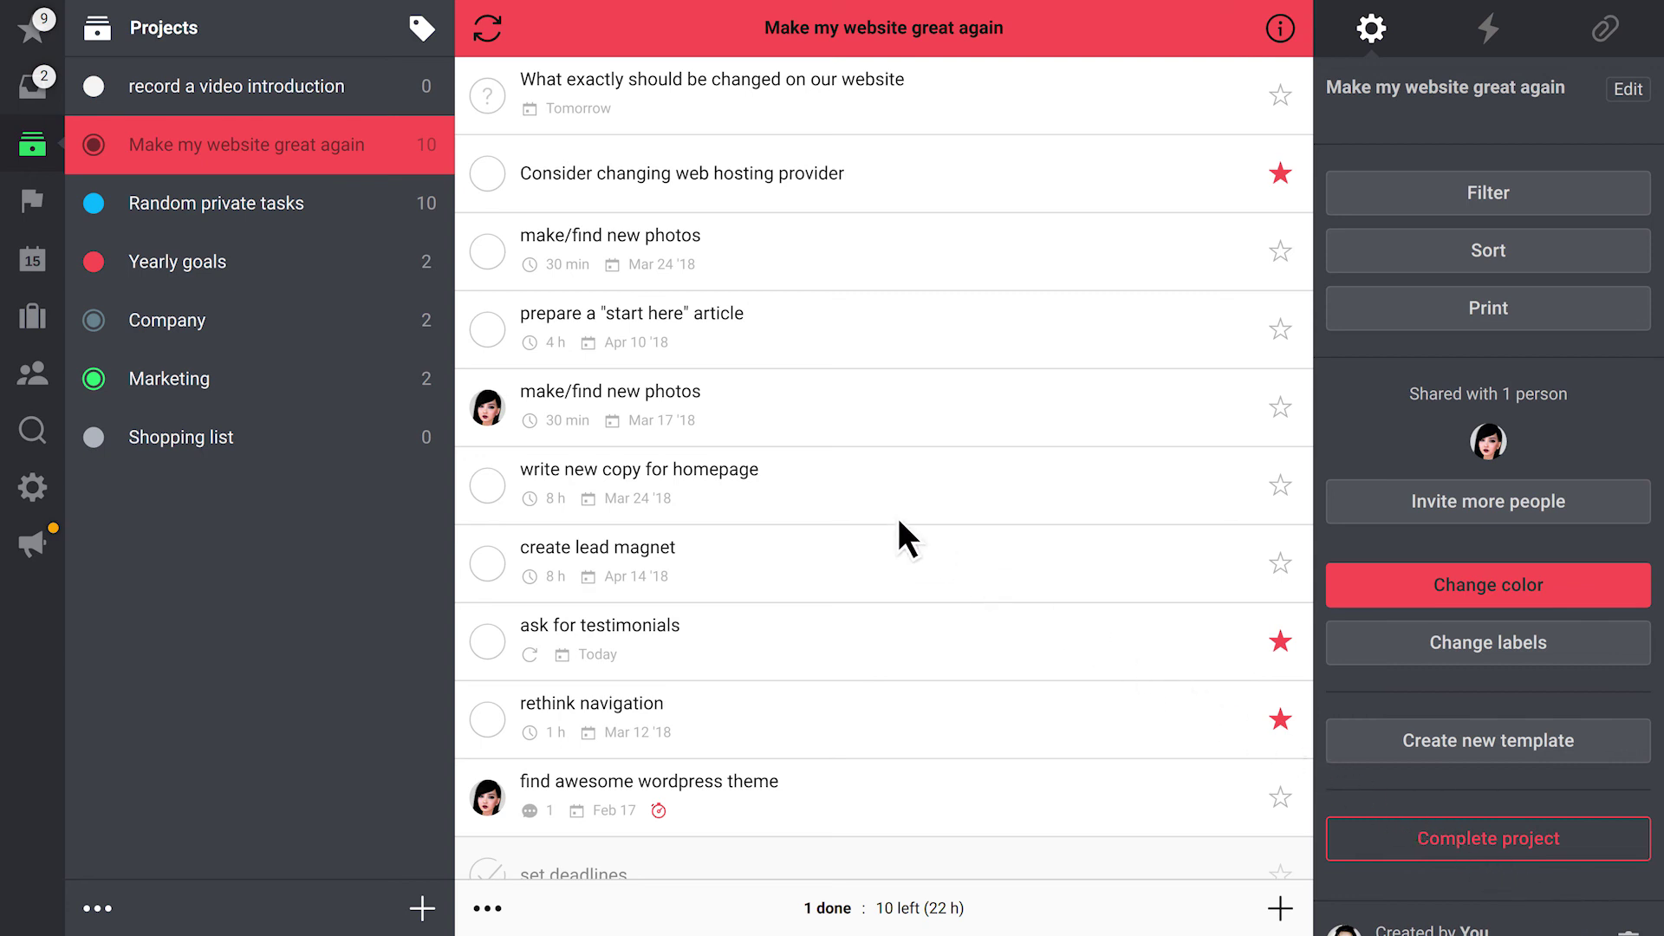
# Replace the Priority list's phone filter with the Work label, leaving three tasks.
pyautogui.click(35, 31)
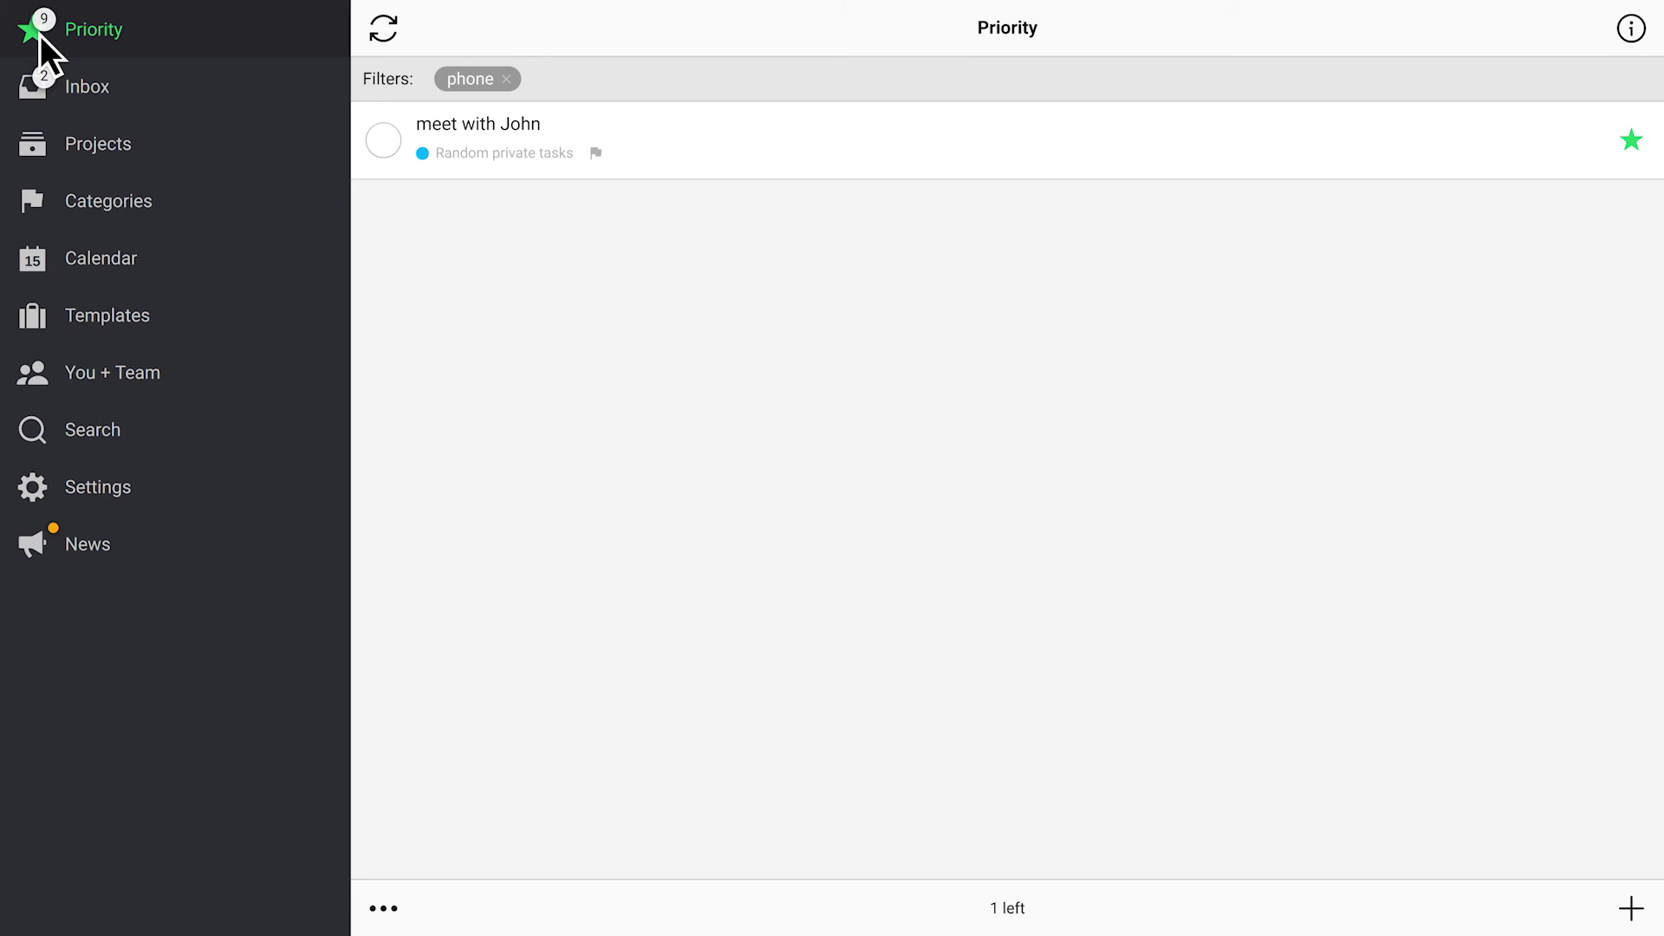
pyautogui.click(518, 79)
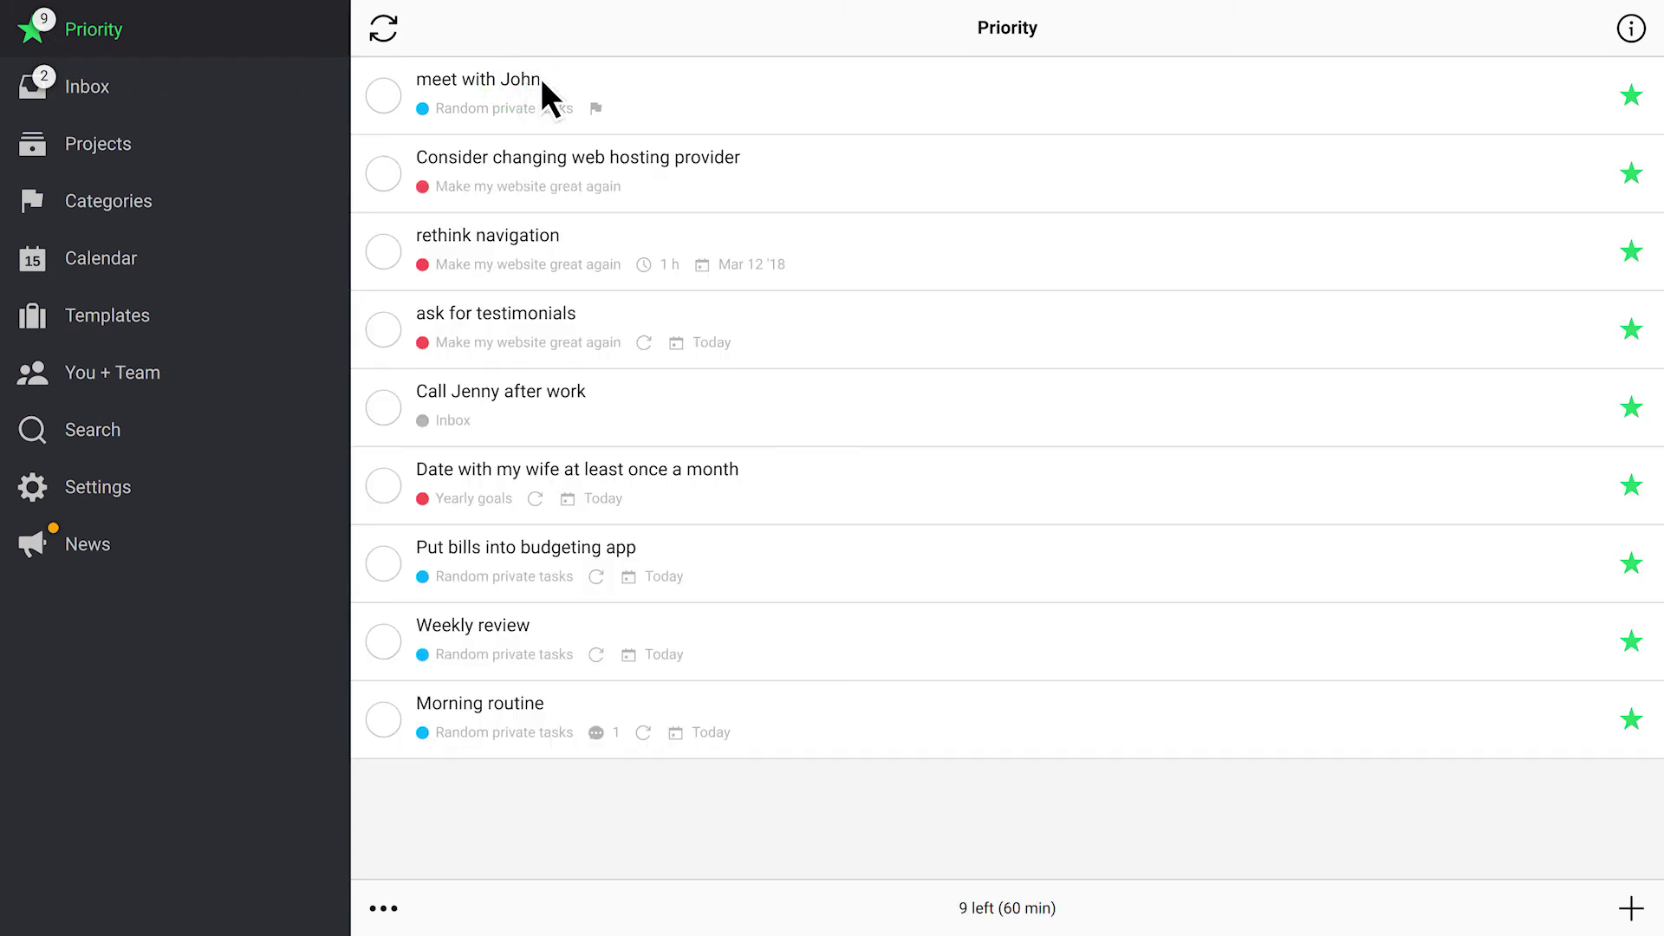
pyautogui.click(1632, 28)
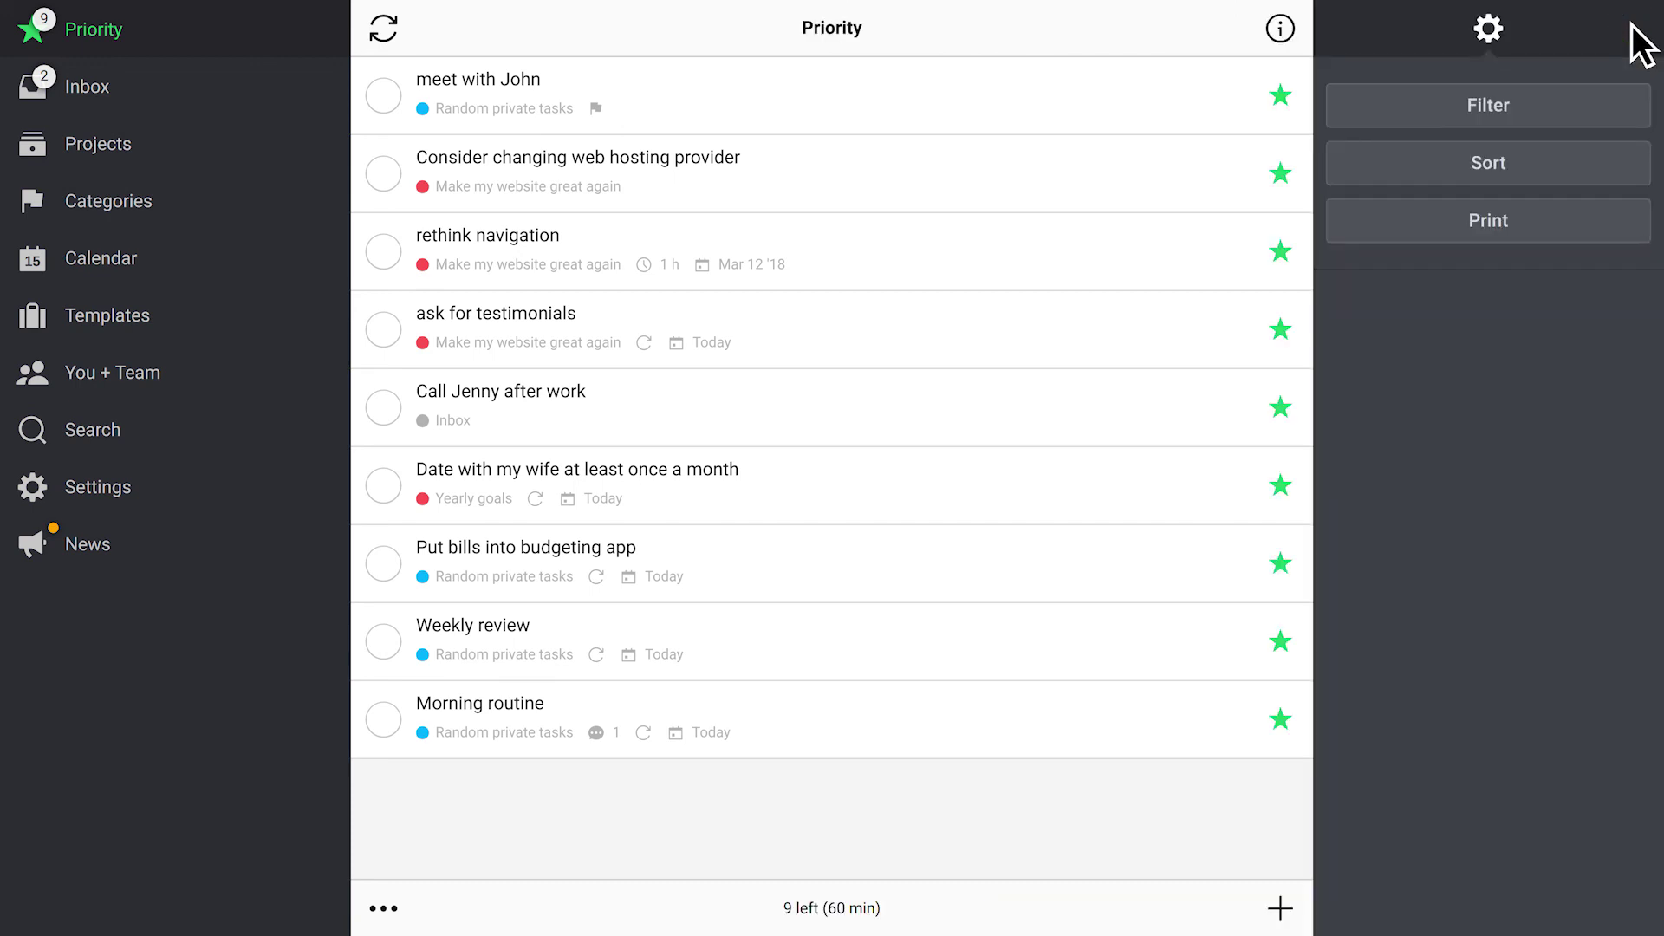
pyautogui.click(1565, 107)
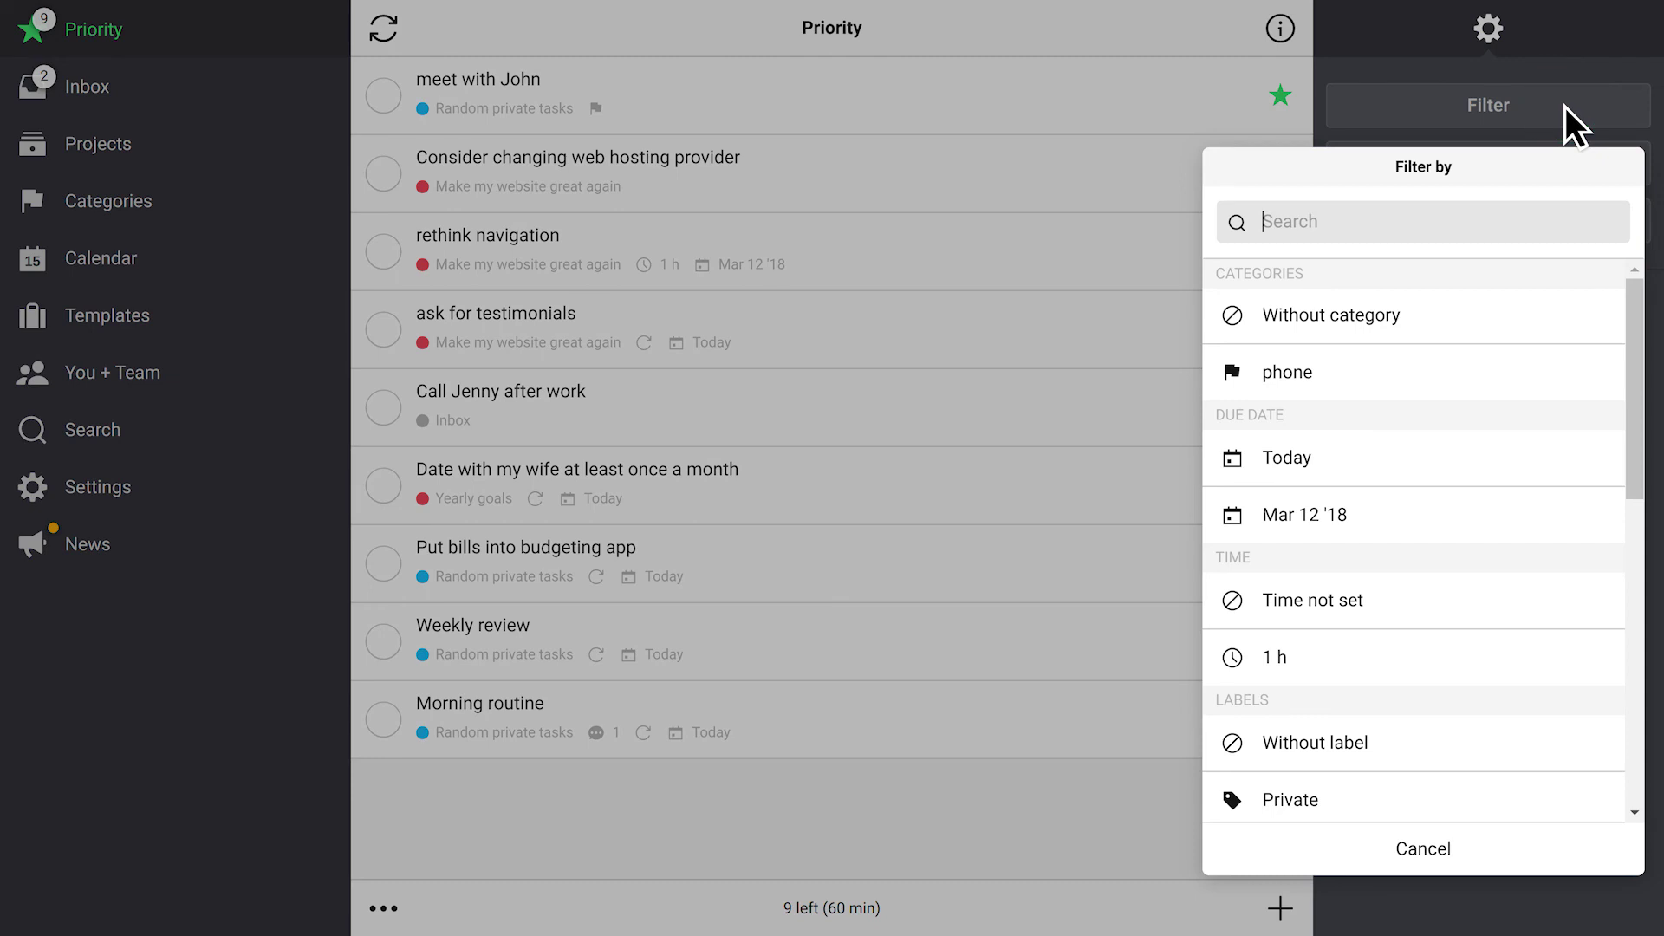
pyautogui.write('wo')
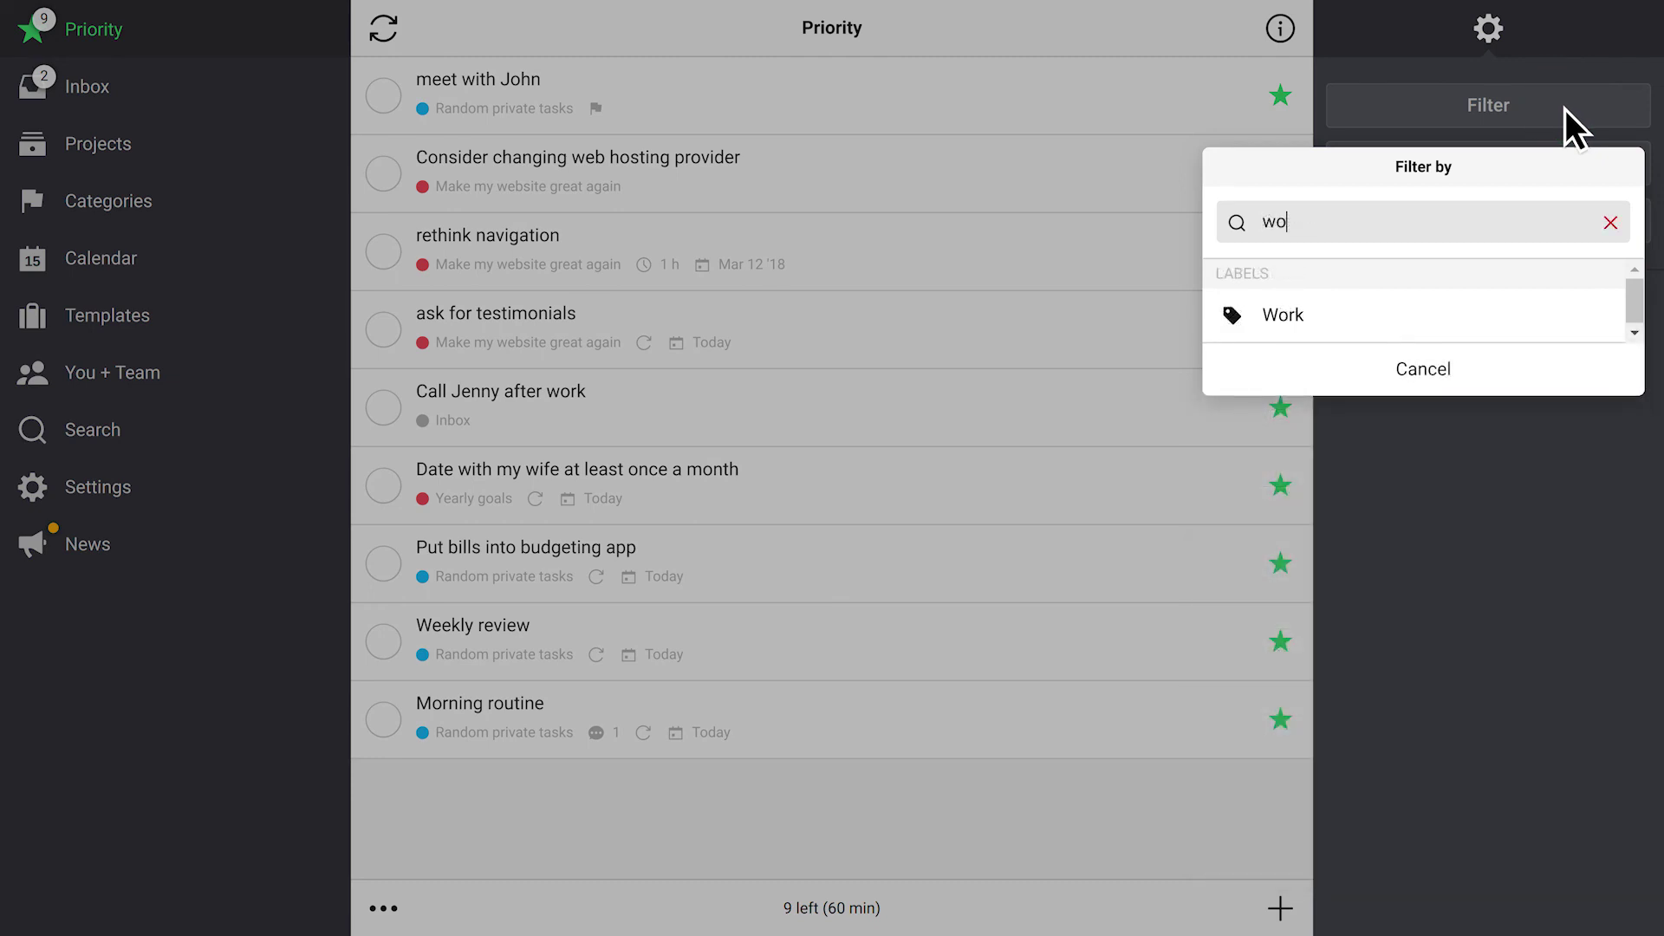
pyautogui.click(1565, 329)
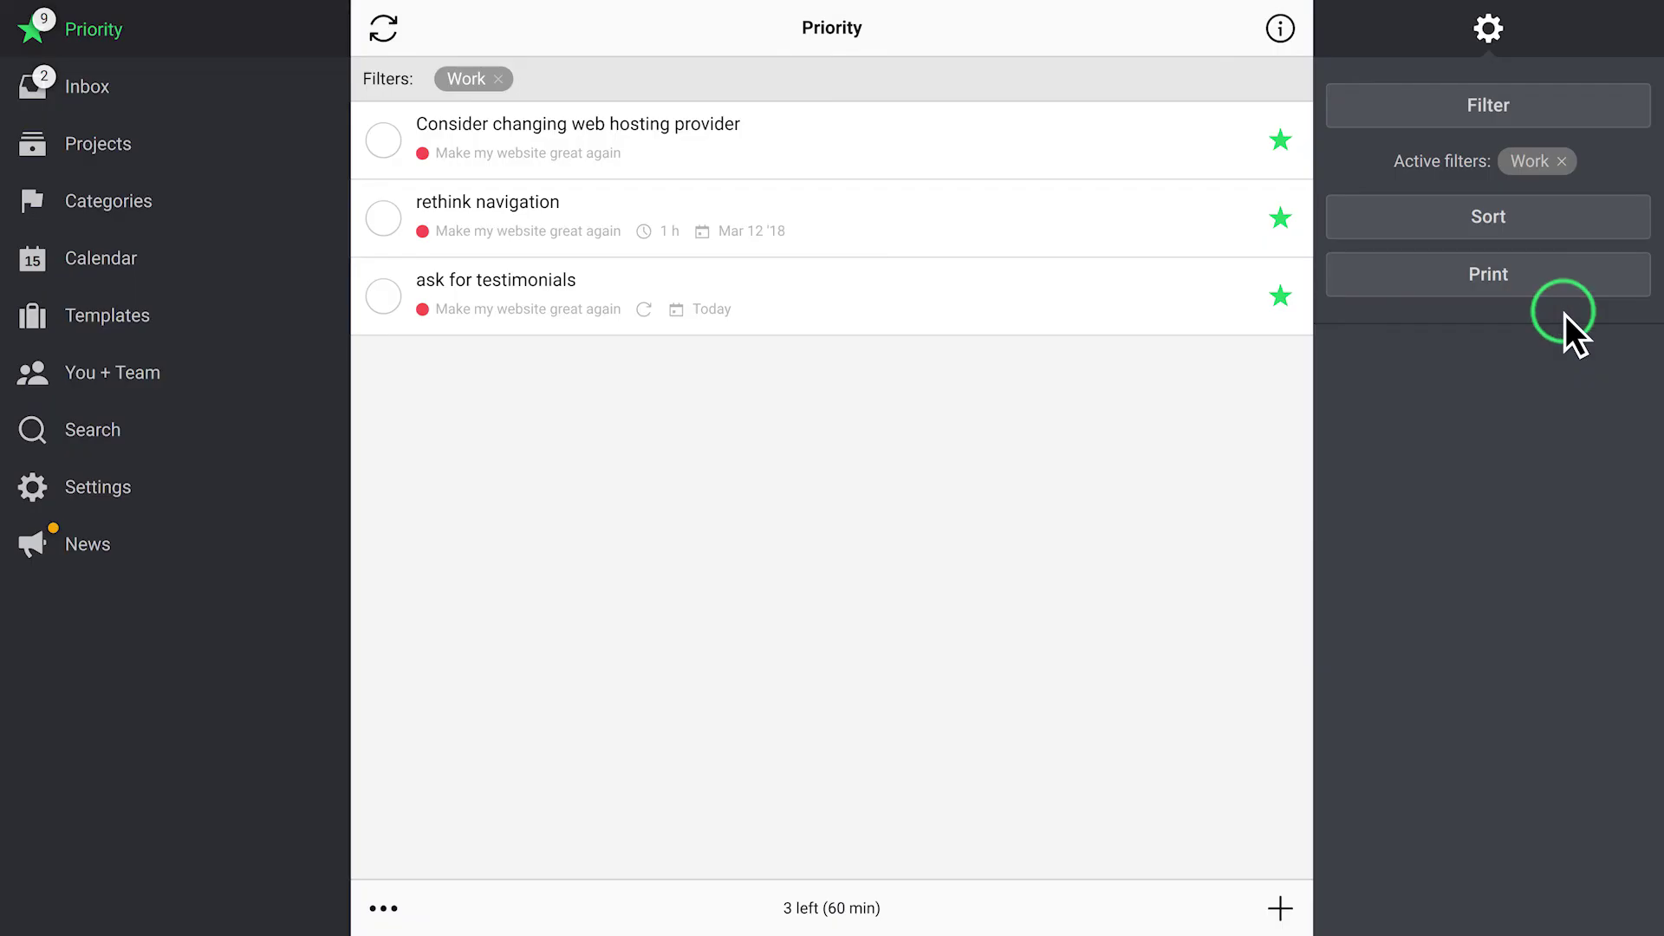